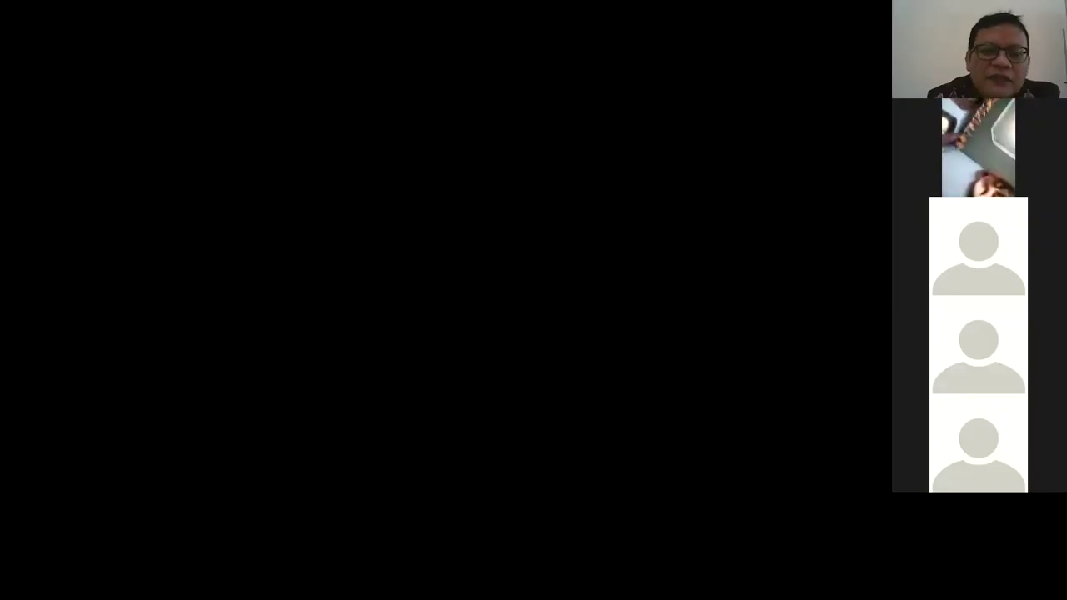
# - Enter the label kamar with 100 in B14:C14 and harga with 500000 in B15:C15
pyautogui.press('Left')
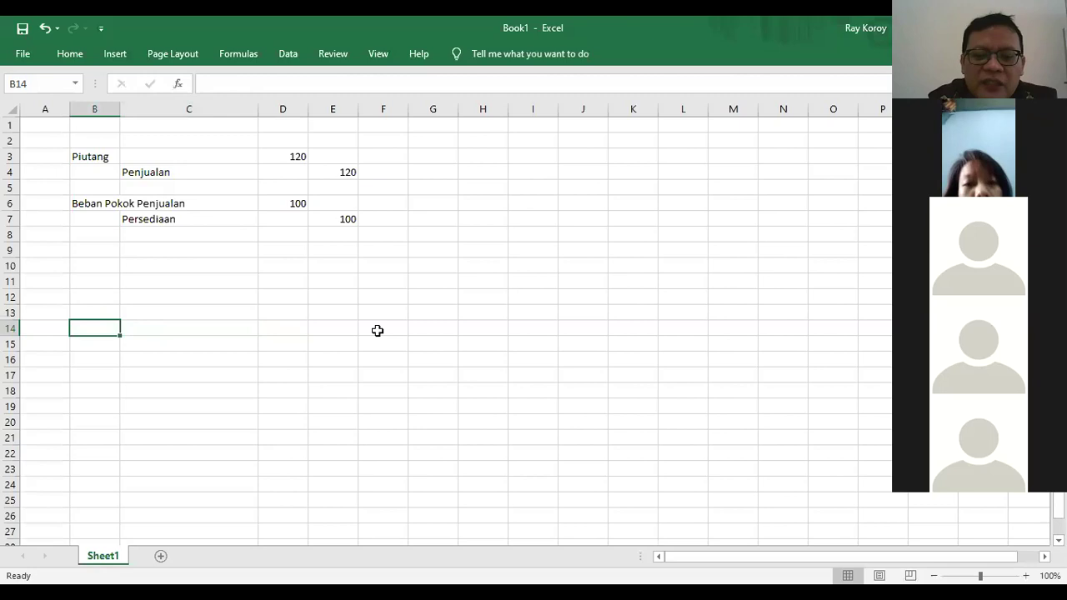
pyautogui.write('kamar')
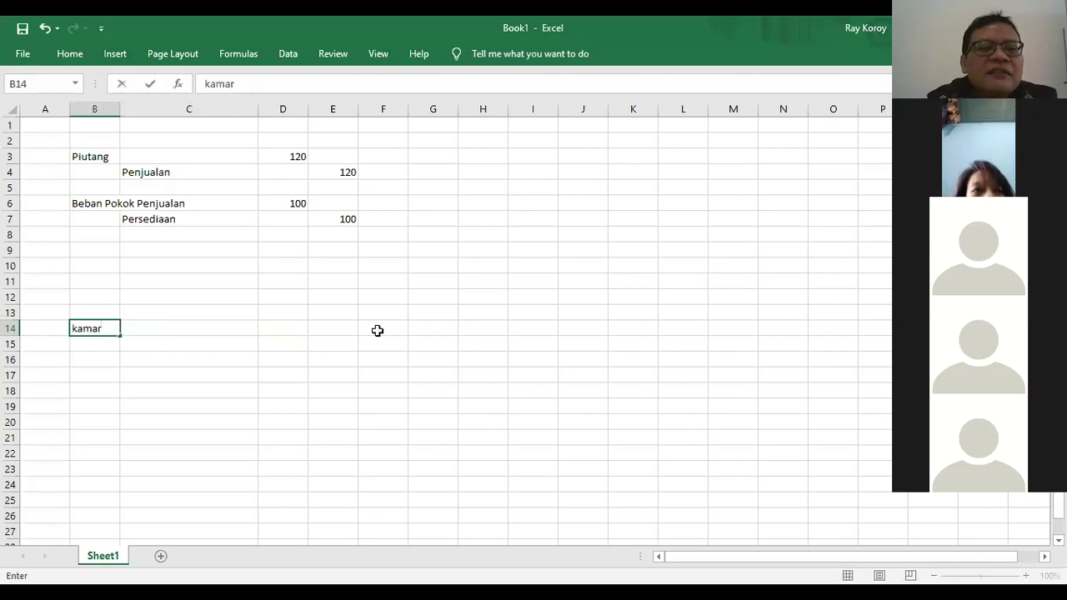
pyautogui.press('Tab')
pyautogui.write('100')
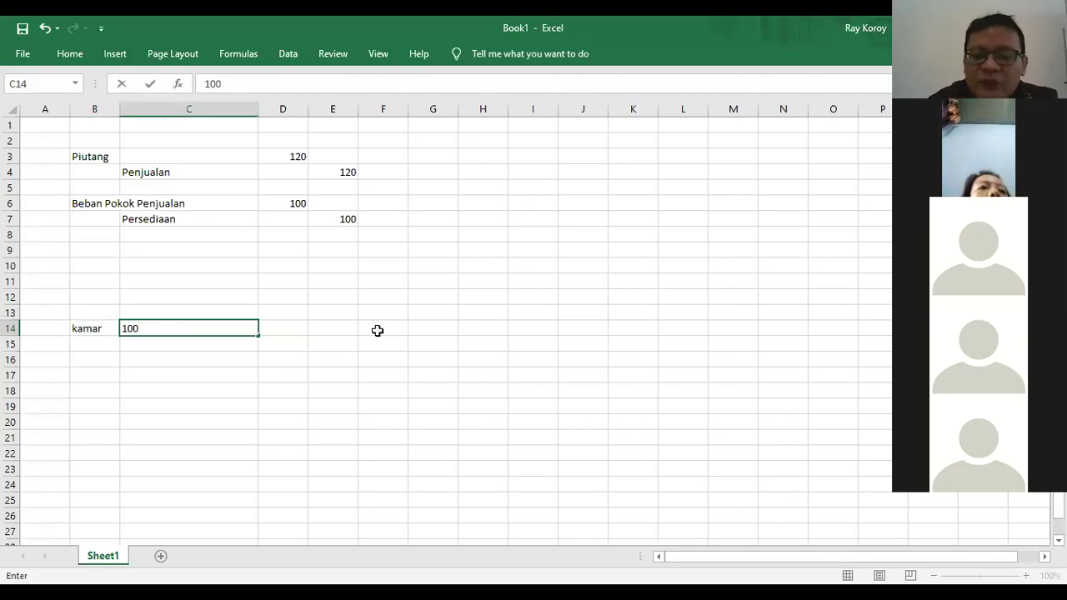
pyautogui.press('Return')
pyautogui.write('harga')
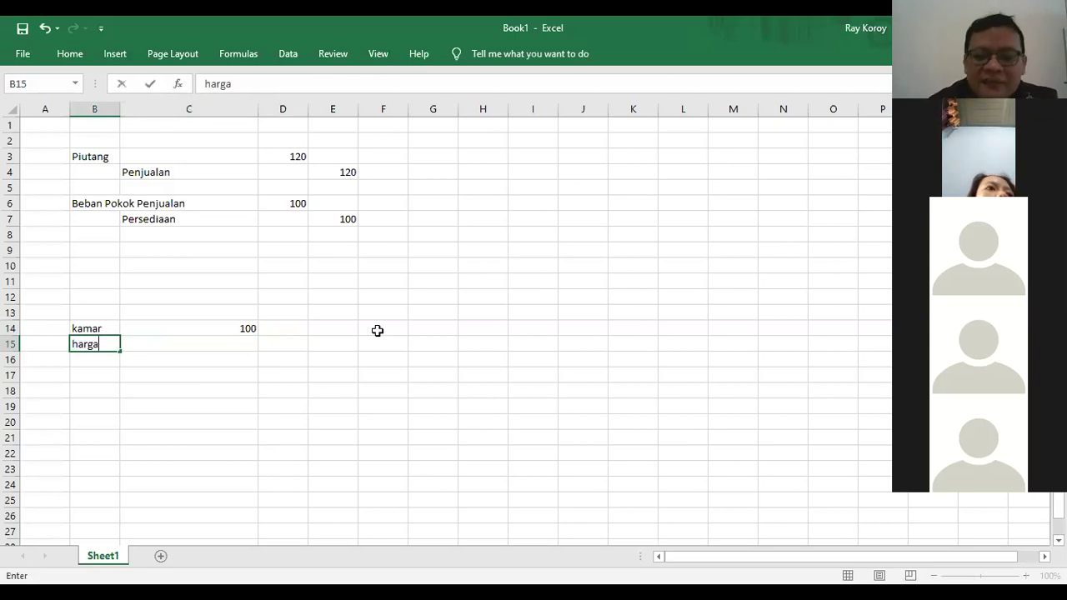
pyautogui.press('Tab')
pyautogui.write('500')
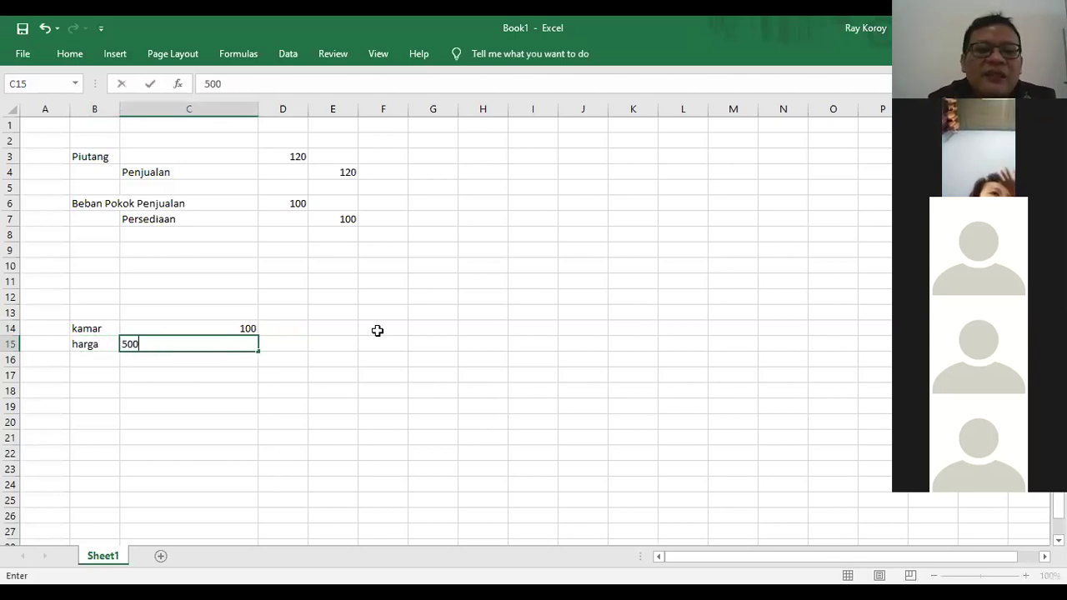
pyautogui.write('000')
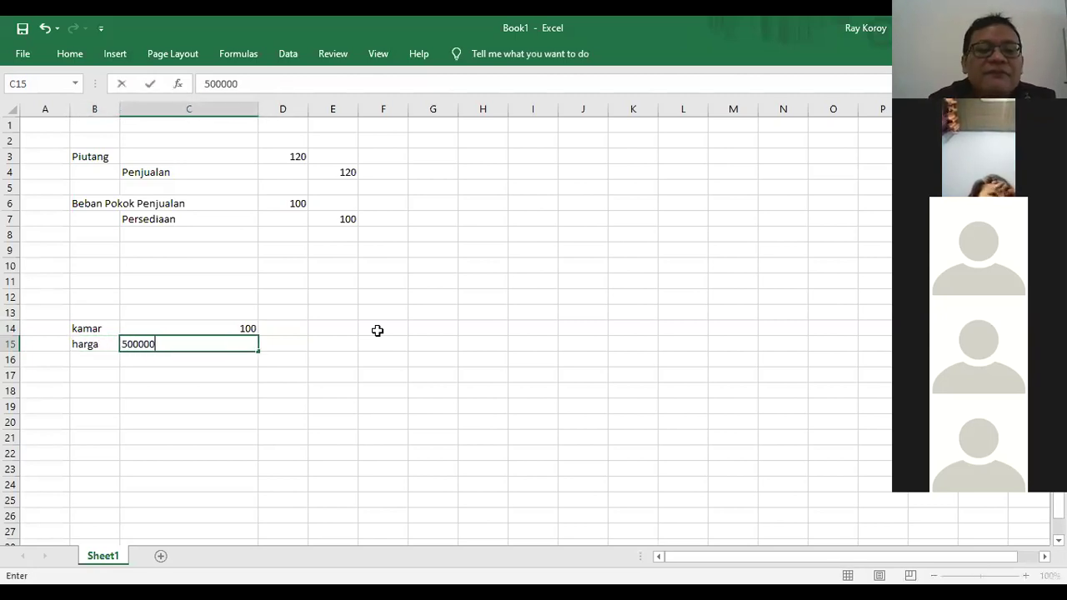
pyautogui.press('Return')
# - Label B17 as Pendapatan and calculate it in C17 with the formula =C14*C15
pyautogui.press('Down')
pyautogui.press('Left')
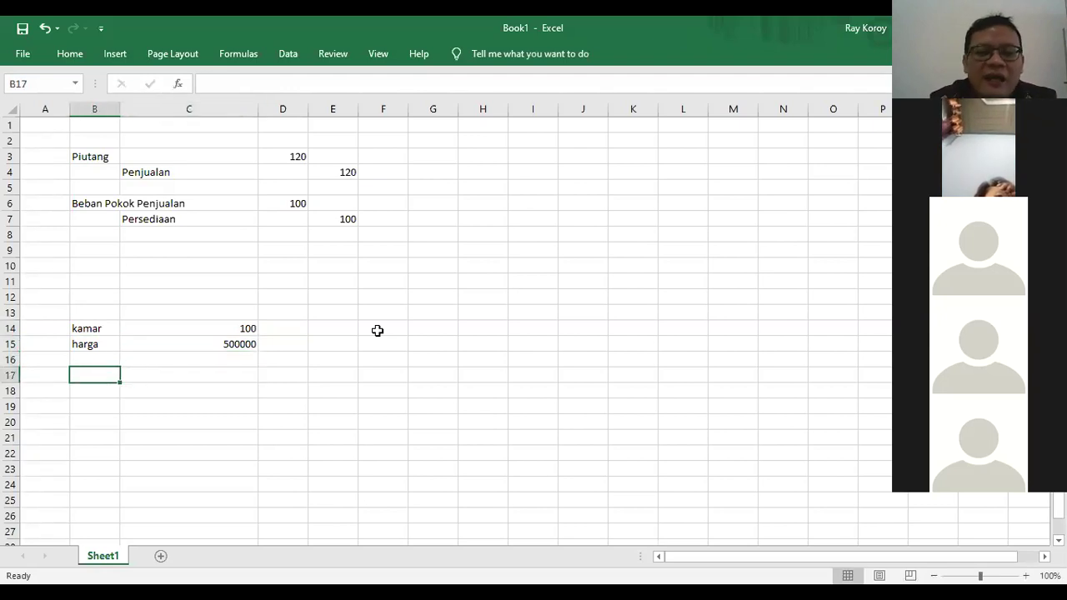
pyautogui.write('Pendapatan')
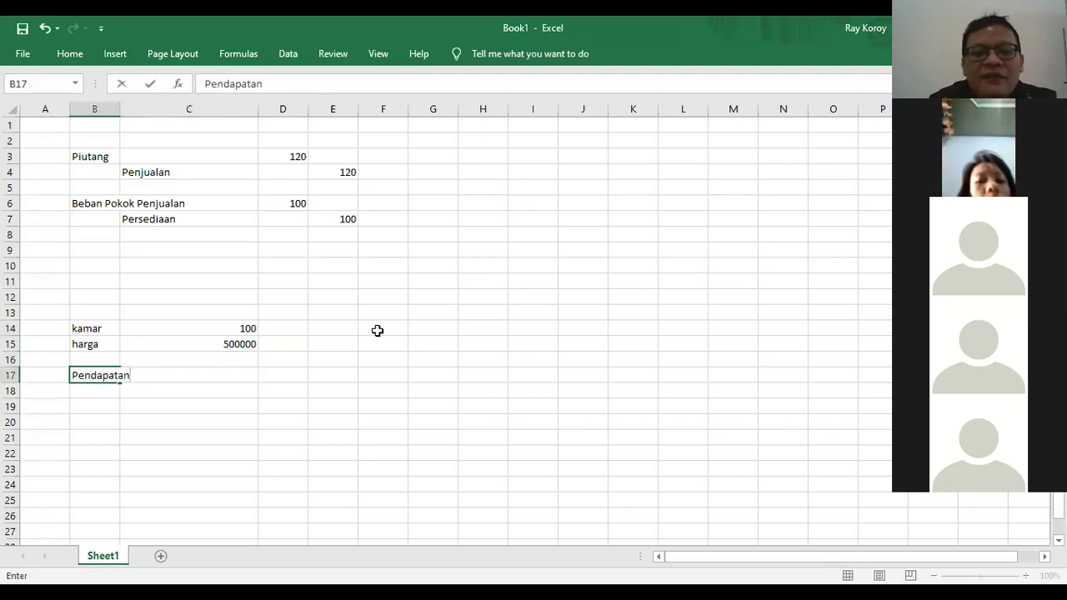
pyautogui.press('Tab')
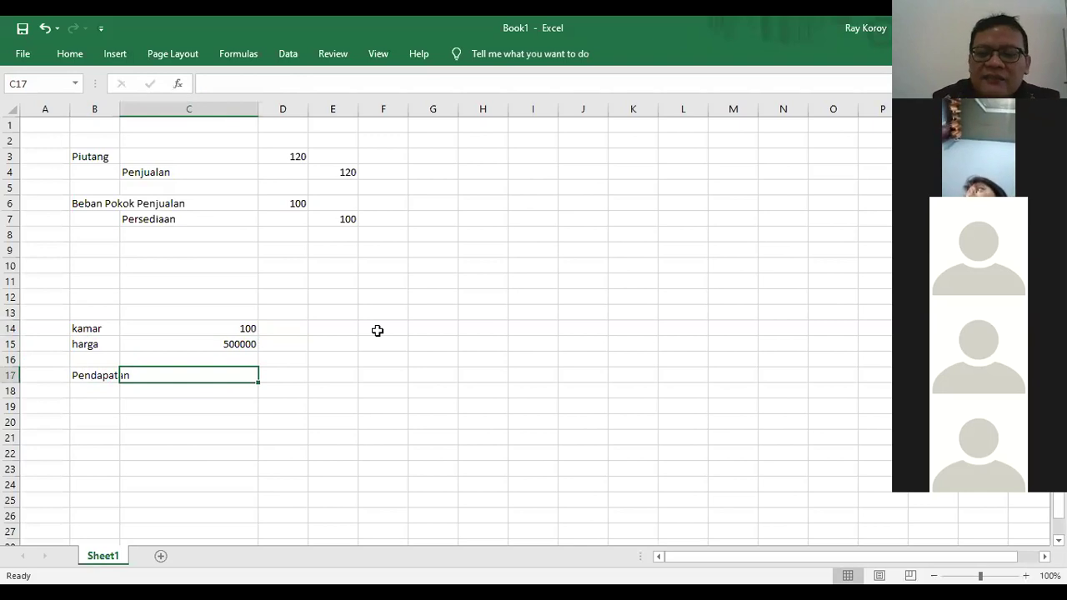
pyautogui.write('=')
pyautogui.press('Up')
pyautogui.press('Up')
pyautogui.press('Up')
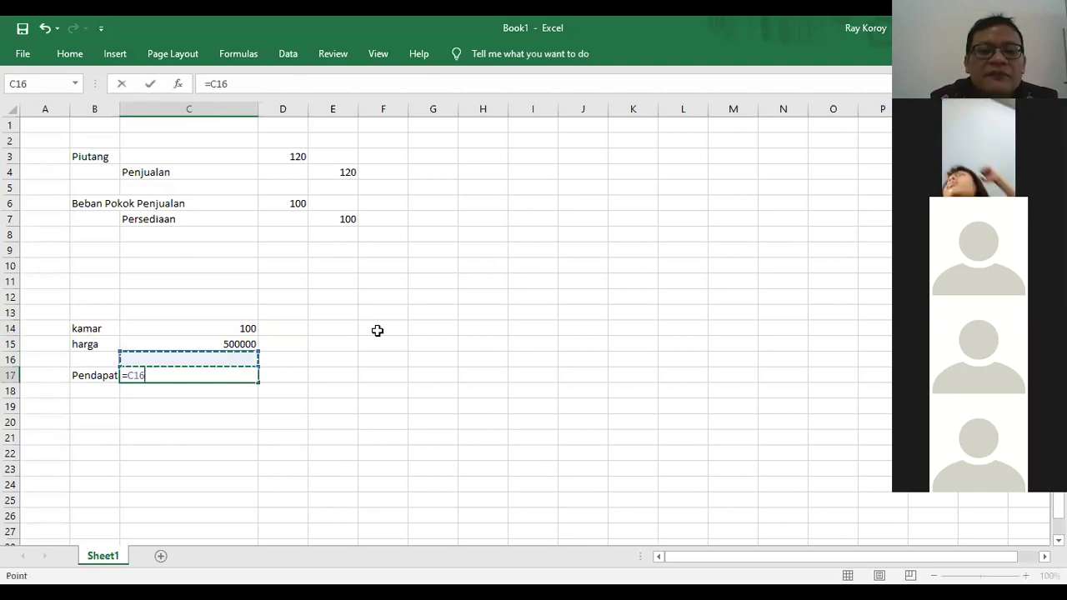
pyautogui.write('*')
pyautogui.press('Up')
pyautogui.press('Up')
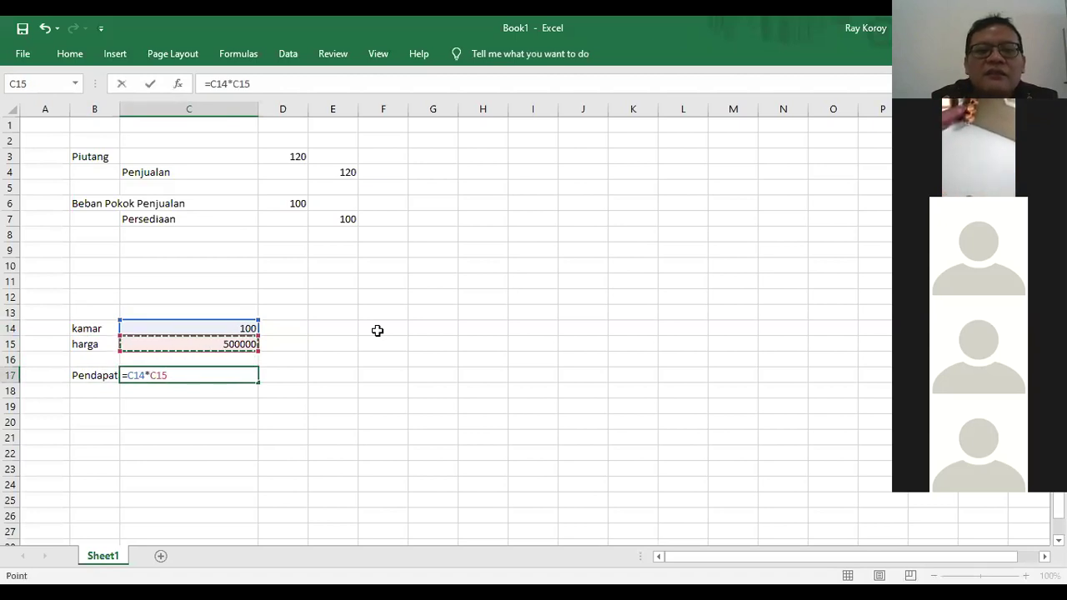
pyautogui.press('Return')
# - Format cells C14:C18 with thousands separators and no decimal places
pyautogui.moveTo(221, 325); pyautogui.dragTo(230, 389)
pyautogui.click(70, 53)
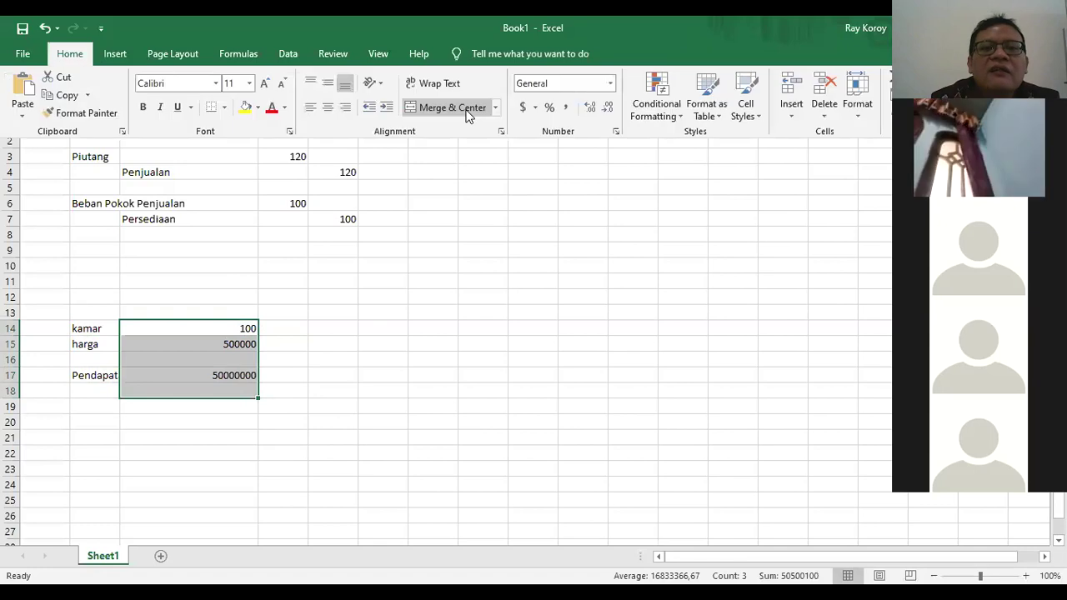
pyautogui.click(570, 108)
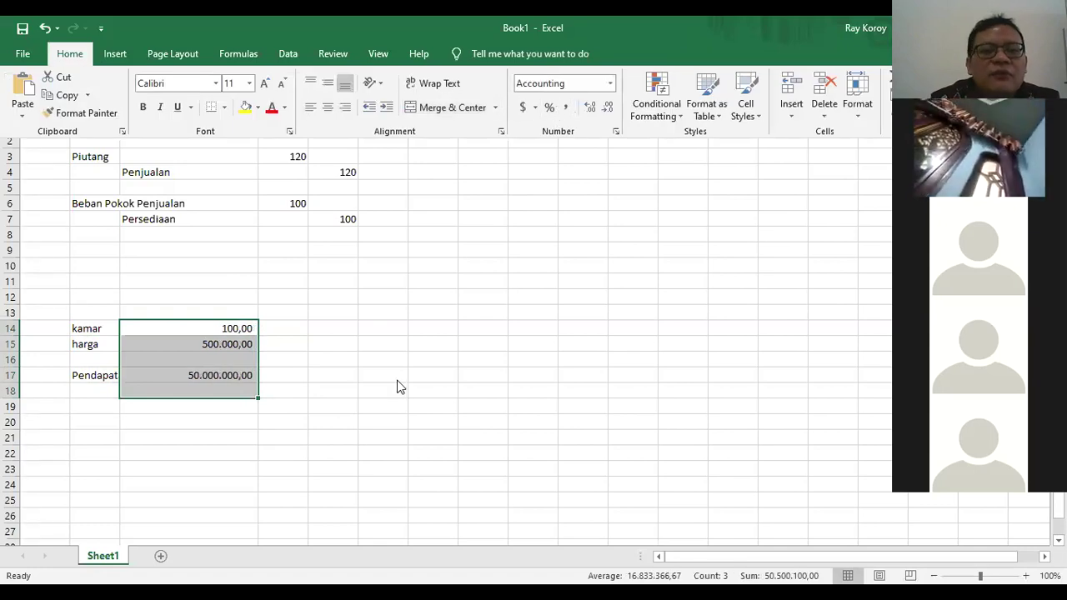
pyautogui.click(611, 110)
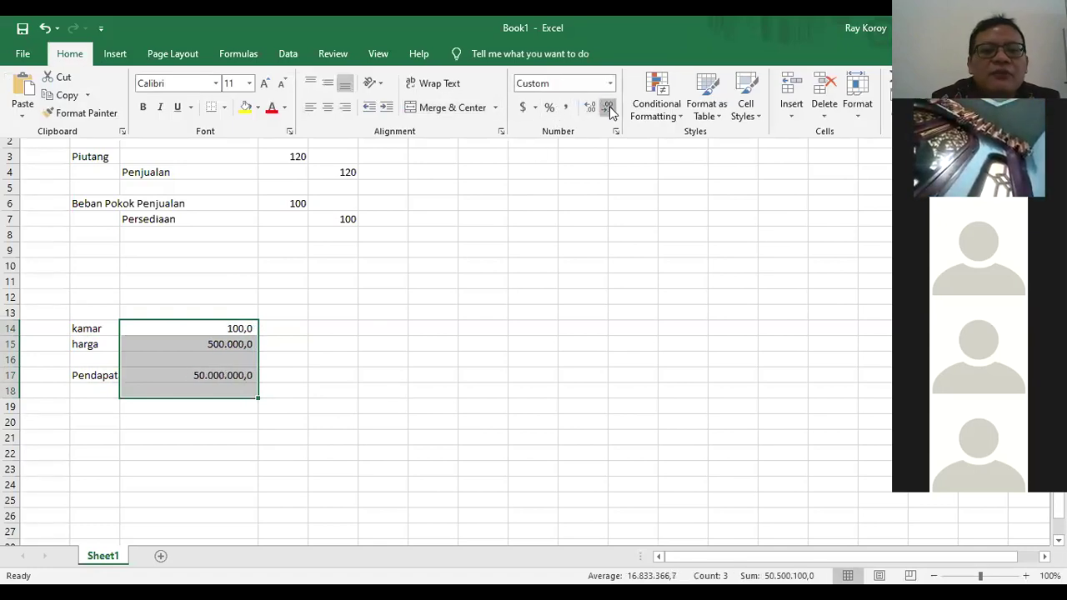
pyautogui.click(610, 110)
pyautogui.click(160, 431)
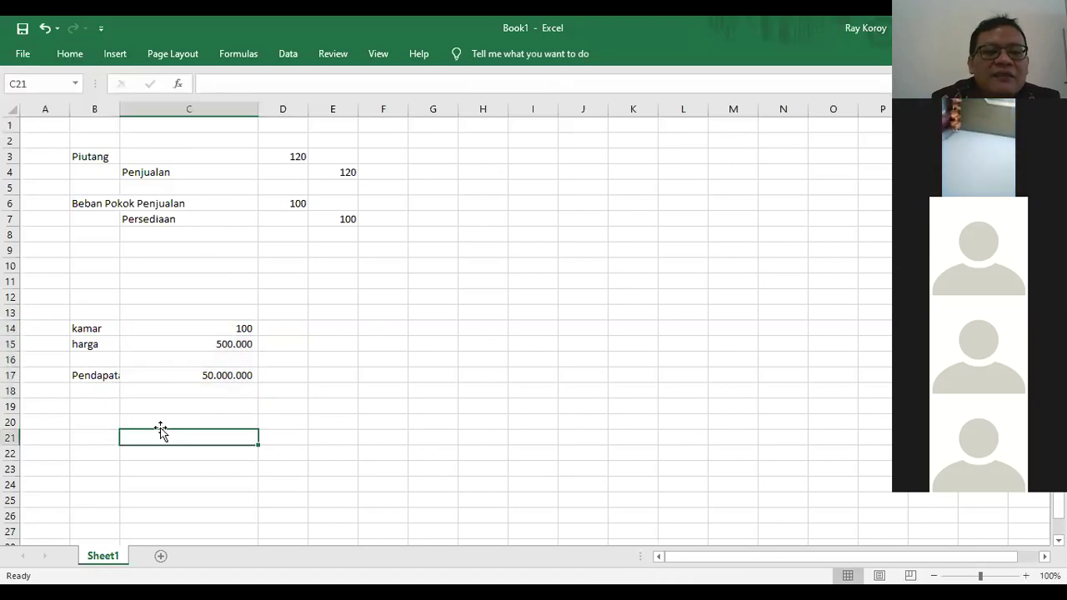
# - Label B19 as Bulan and calculate the monthly revenue in C19 with the formula =C17*30
pyautogui.click(109, 406)
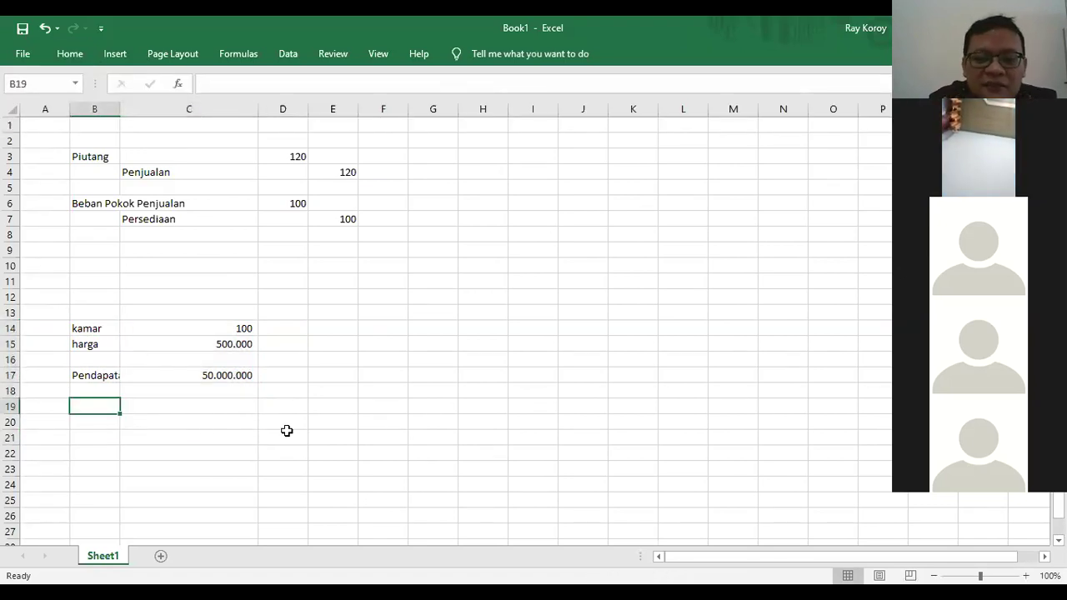
pyautogui.write('Bulan')
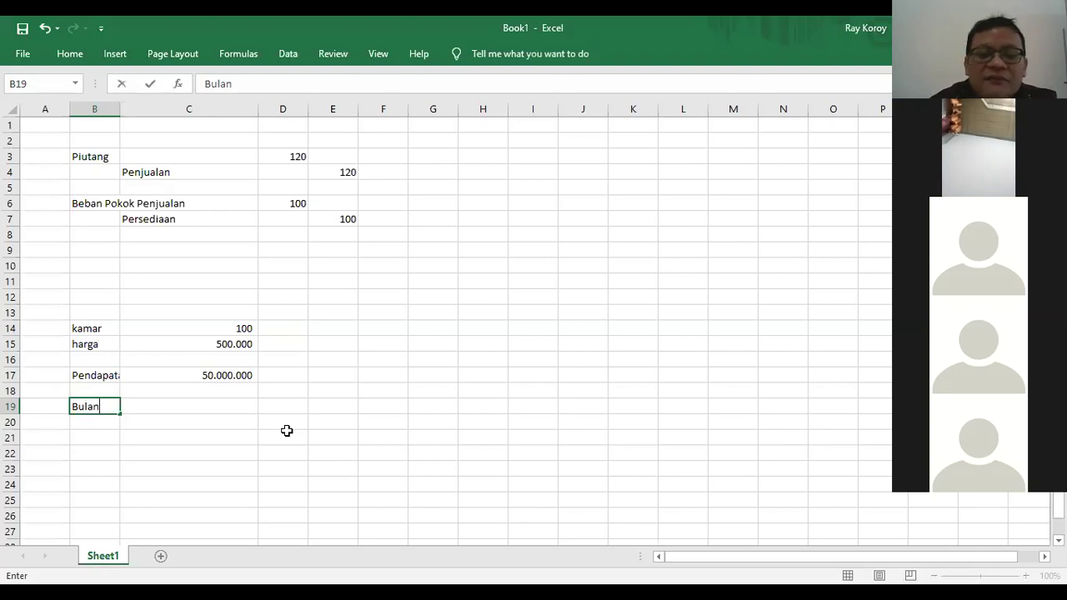
pyautogui.press('Tab')
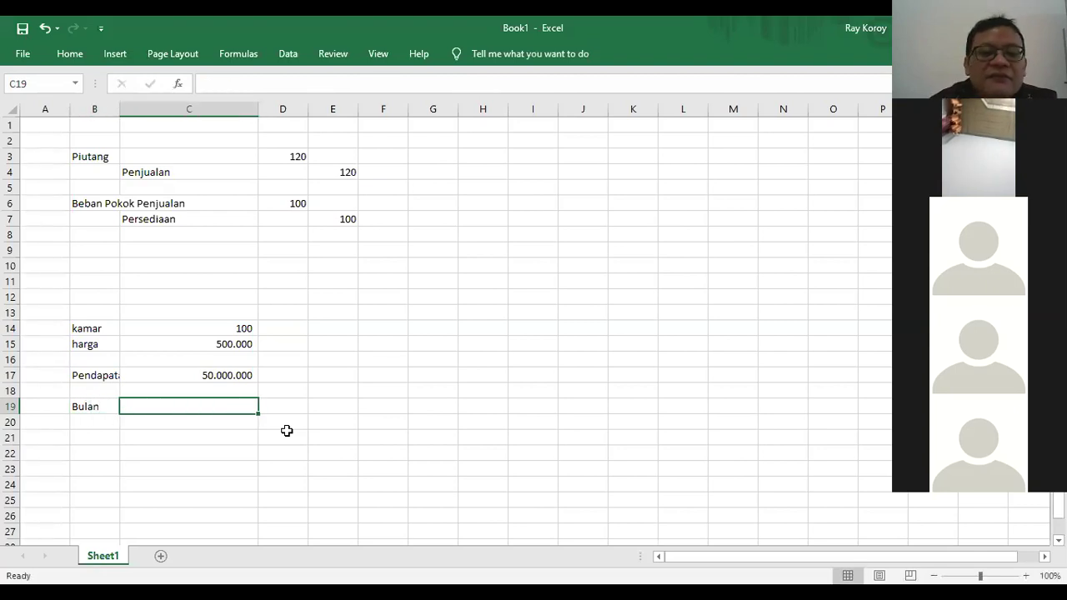
pyautogui.write('=')
pyautogui.press('Up')
pyautogui.press('Up')
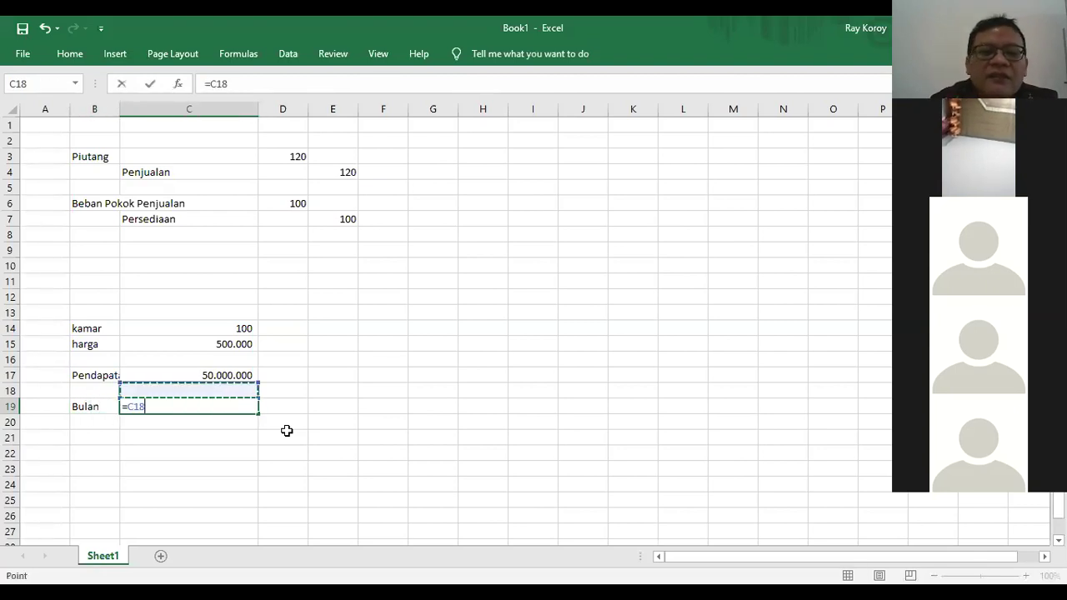
pyautogui.write('*30')
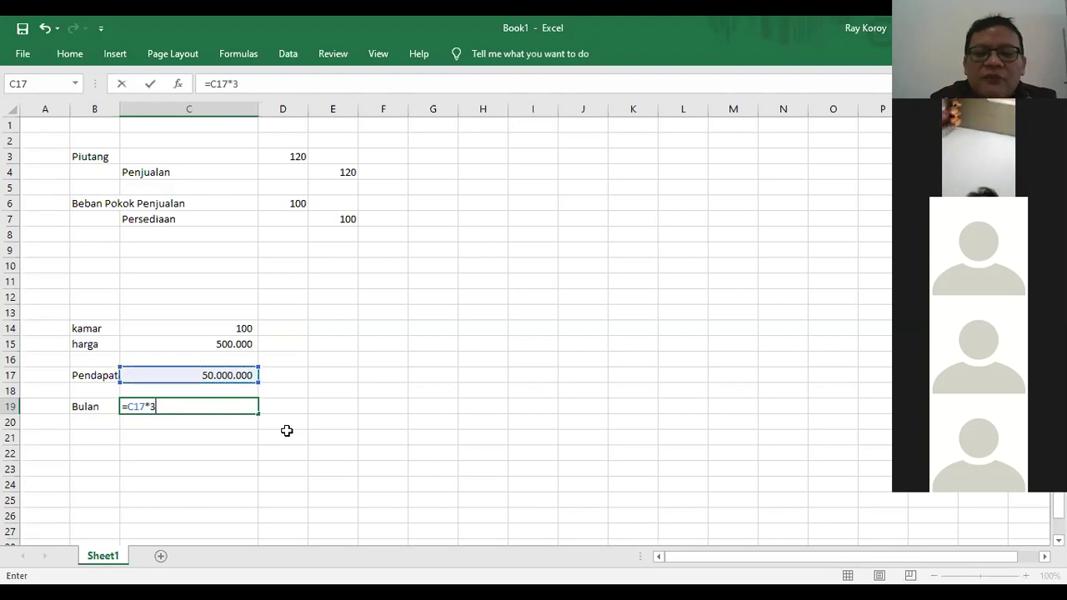
pyautogui.press('Return')
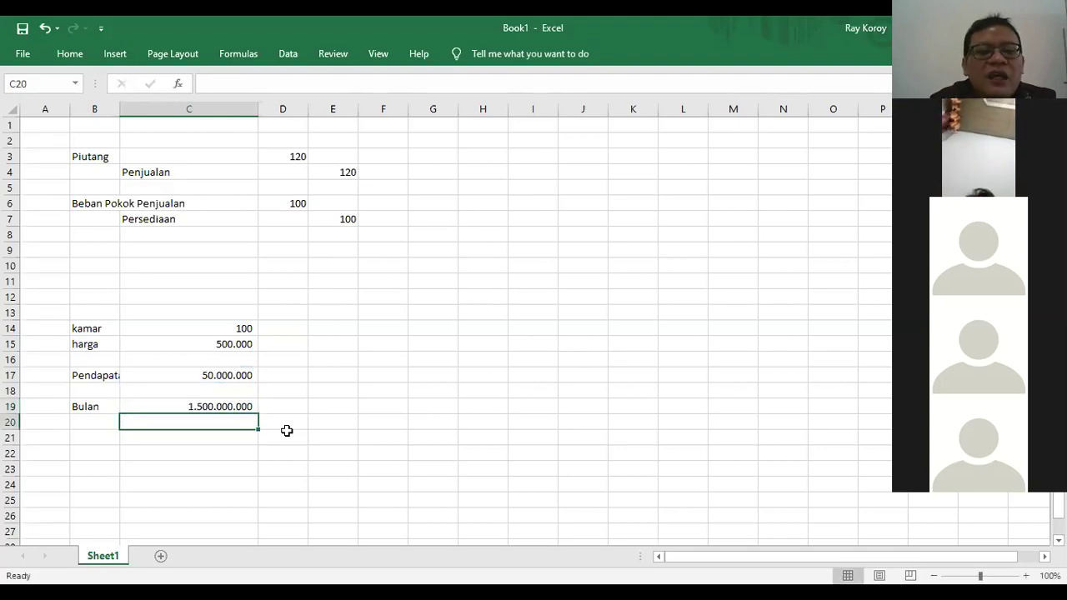
# - Label B21 as Setahun and calculate the yearly revenue in C21 with the formula =C19*12
pyautogui.click(339, 435)
pyautogui.click(241, 451)
pyautogui.click(90, 425)
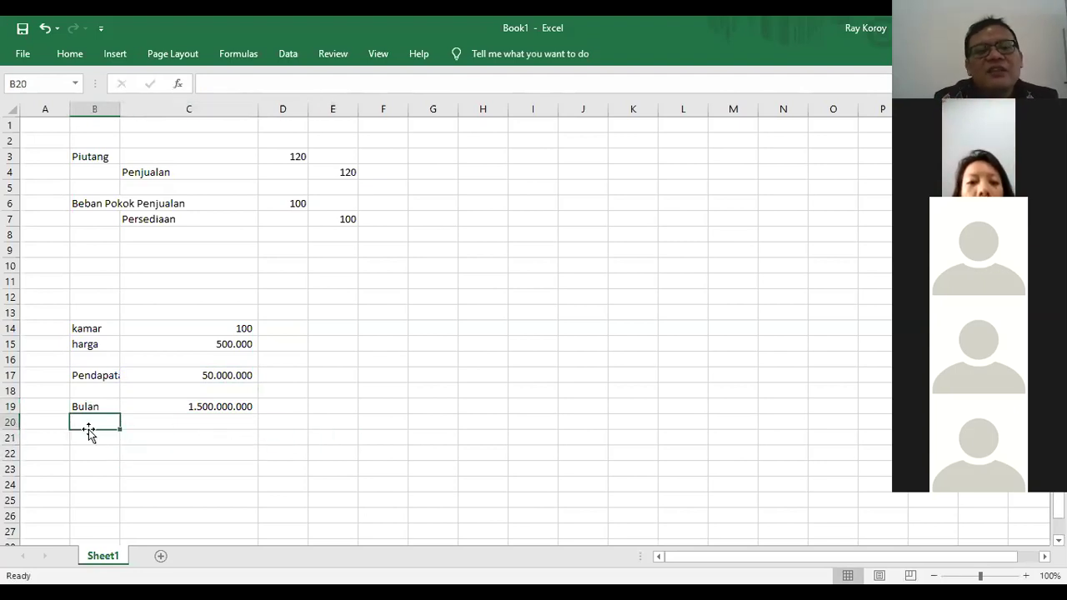
pyautogui.press('Down')
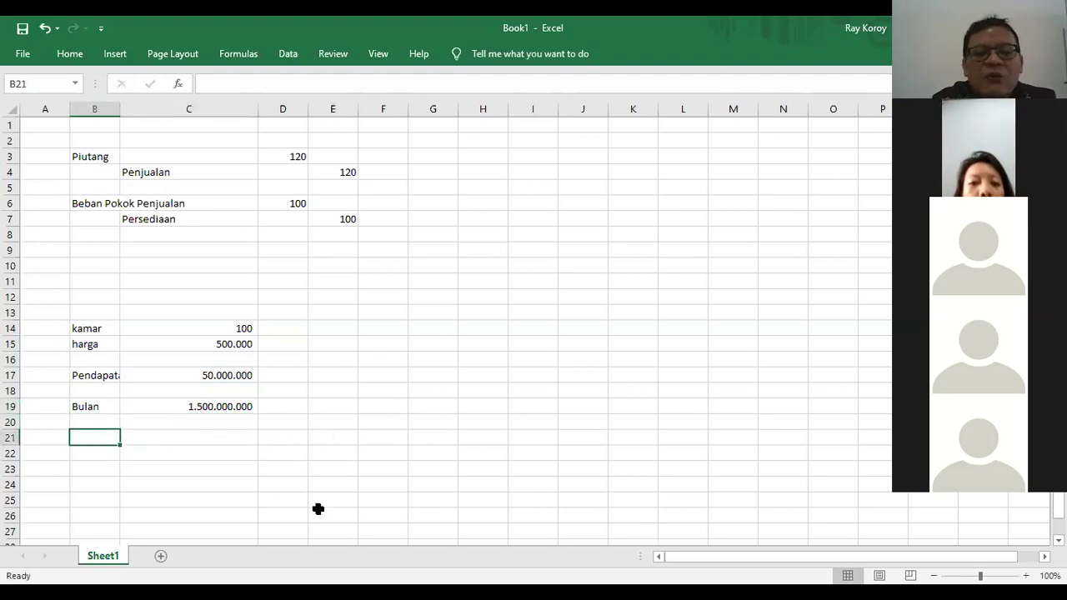
pyautogui.write('Setahun')
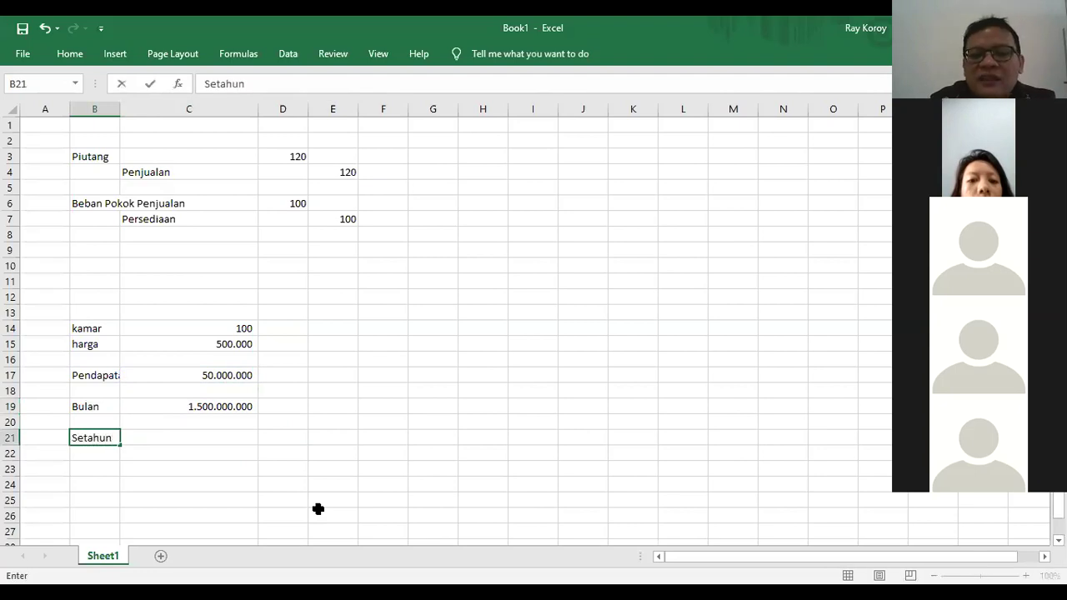
pyautogui.press('Tab')
pyautogui.write('=')
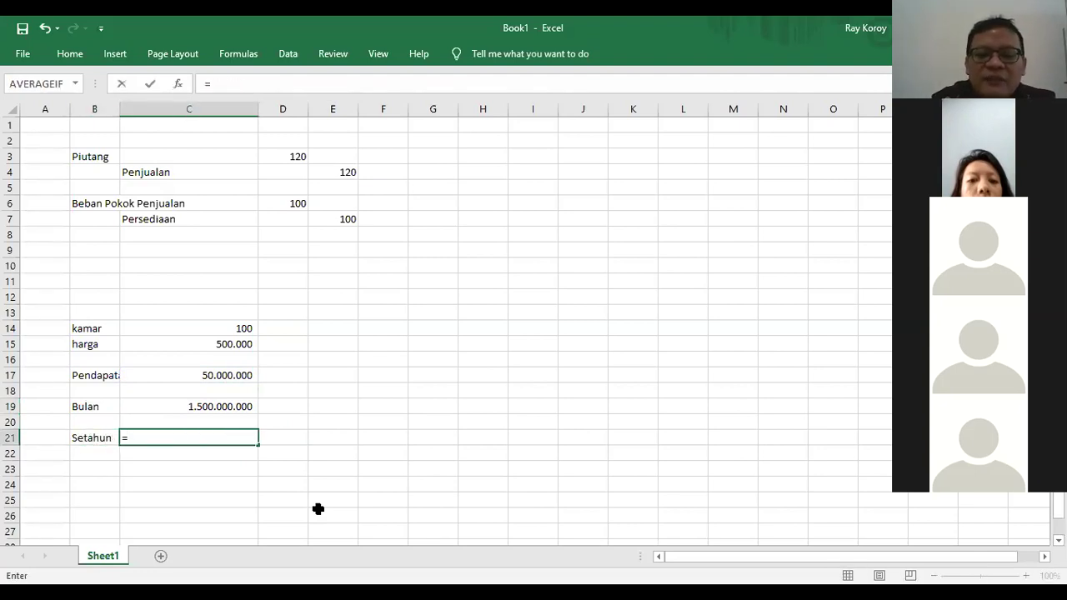
pyautogui.press('Up')
pyautogui.press('Up')
pyautogui.write('*12')
pyautogui.press('Return')
pyautogui.click(249, 495)
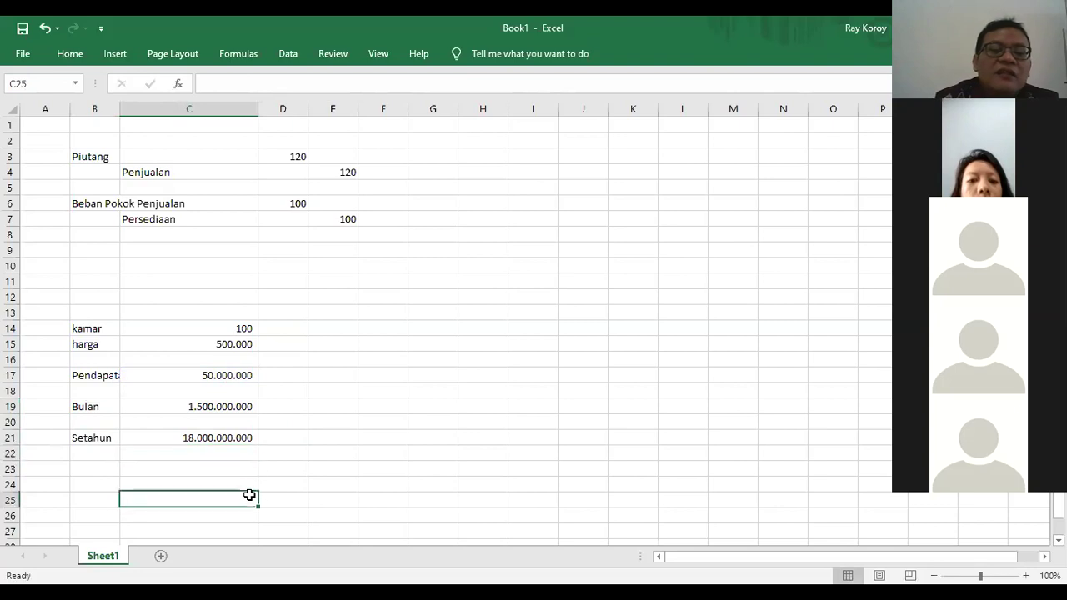
pyautogui.click(221, 439)
pyautogui.click(345, 466)
pyautogui.click(217, 467)
pyautogui.click(204, 442)
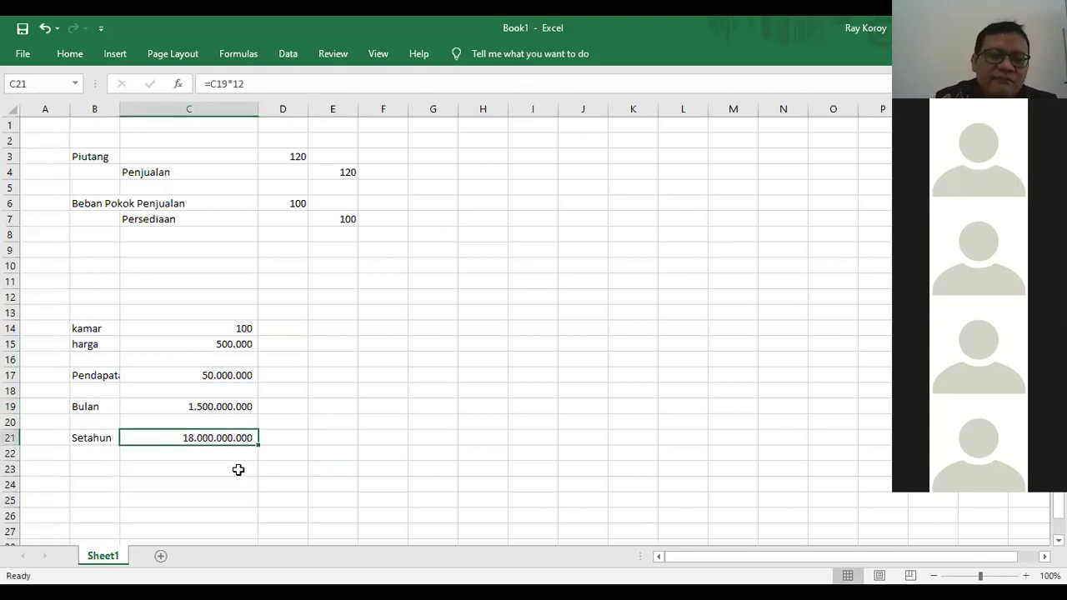
# - Enter the note max in D21 beside the yearly revenue
pyautogui.click(288, 436)
pyautogui.write('max')
pyautogui.press('BackSpace')
pyautogui.write('x')
pyautogui.press('Return')
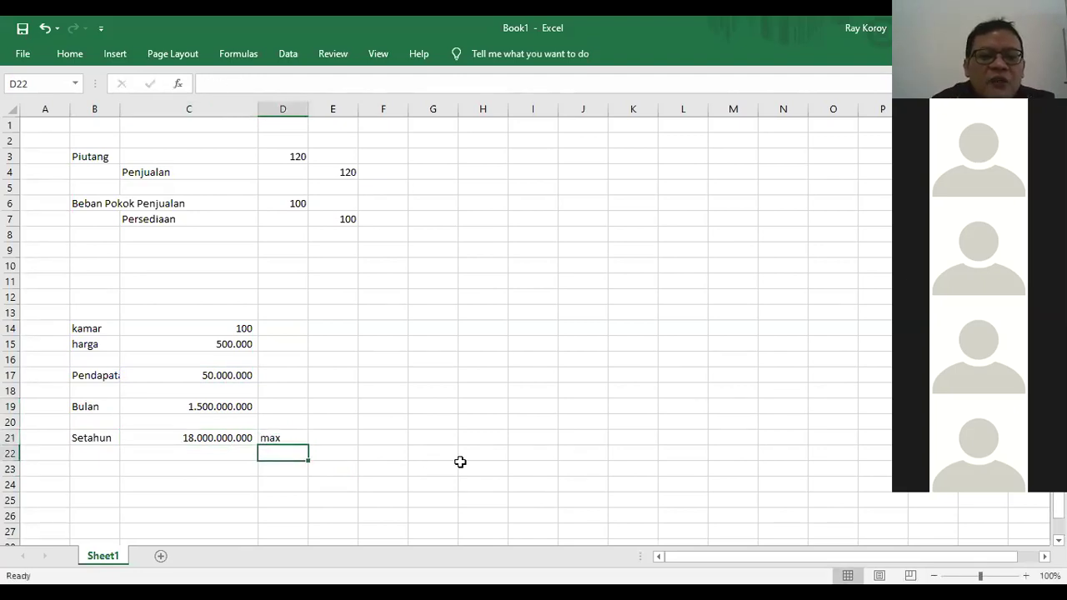
pyautogui.press('Left')
pyautogui.press('Down')
pyautogui.press('Left')
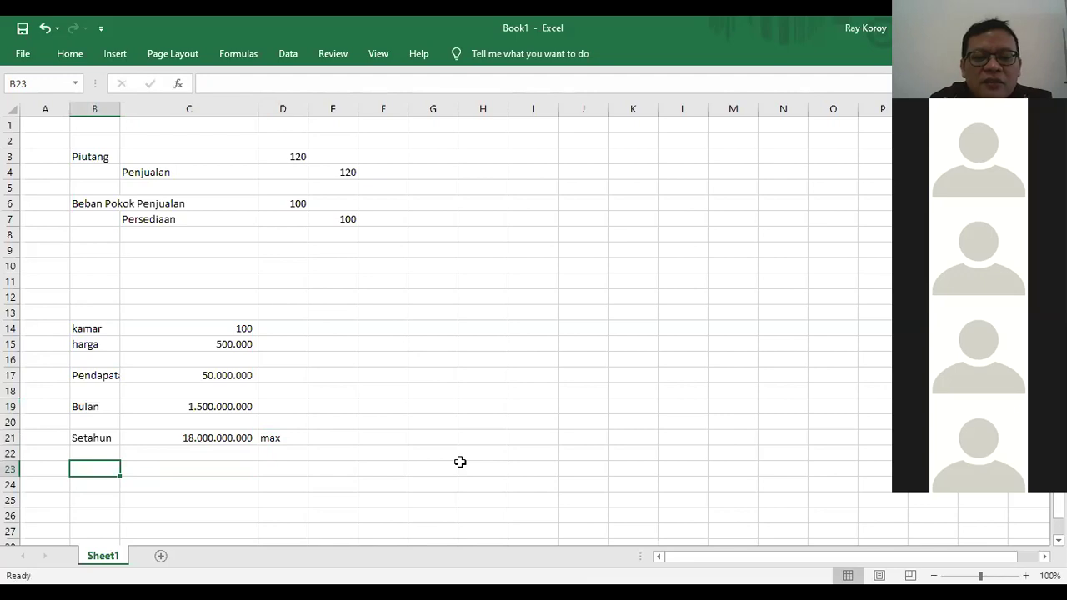
pyautogui.write('pendapta')
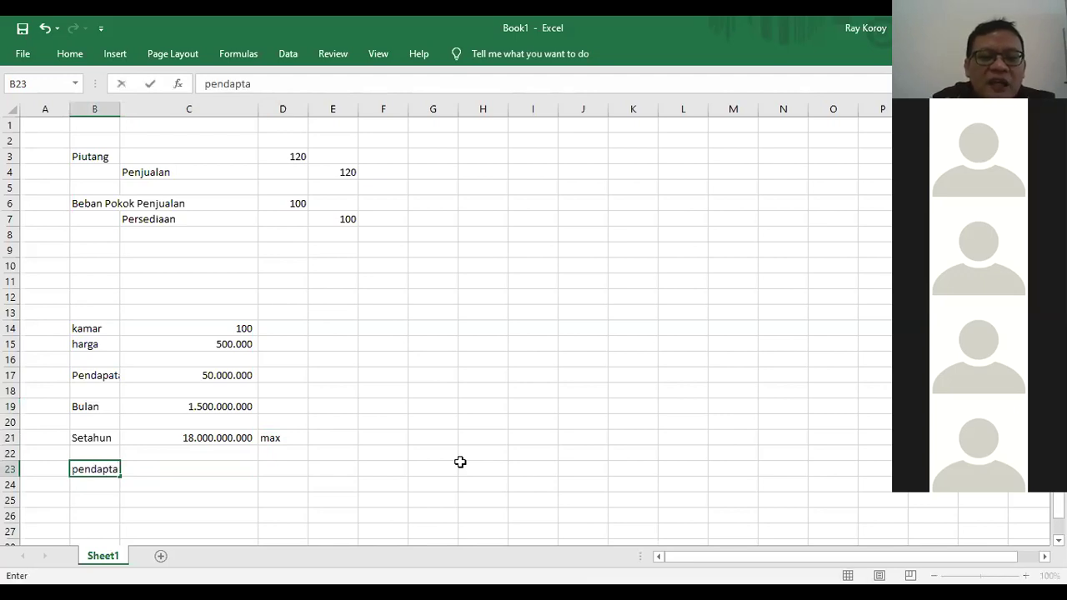
pyautogui.press('BackSpace')
pyautogui.press('BackSpace')
pyautogui.write('atan')
pyautogui.press('Tab')
pyautogui.write('230000')
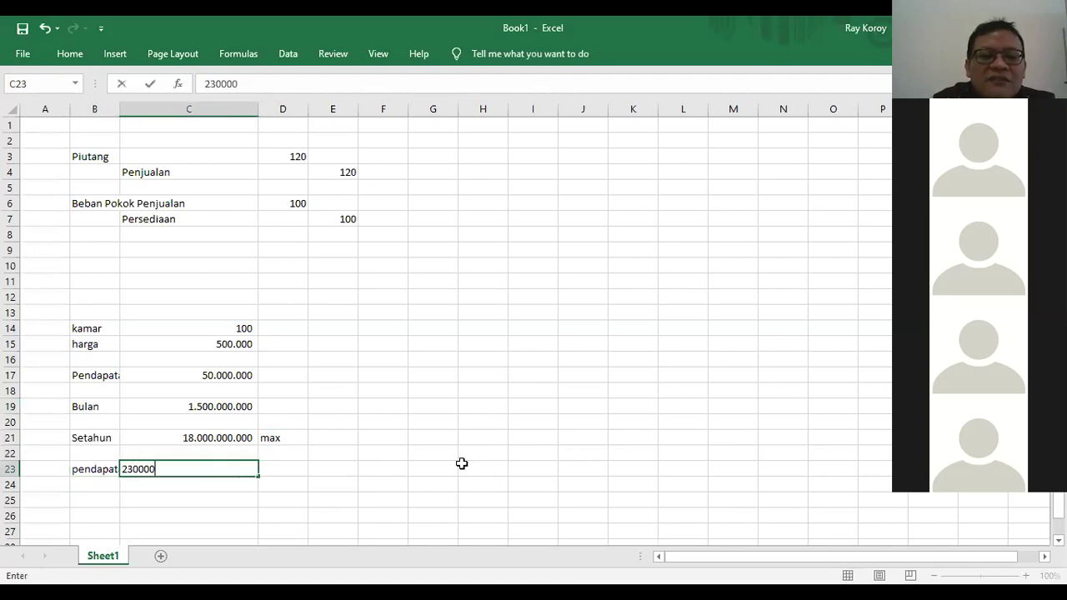
pyautogui.write('000000')
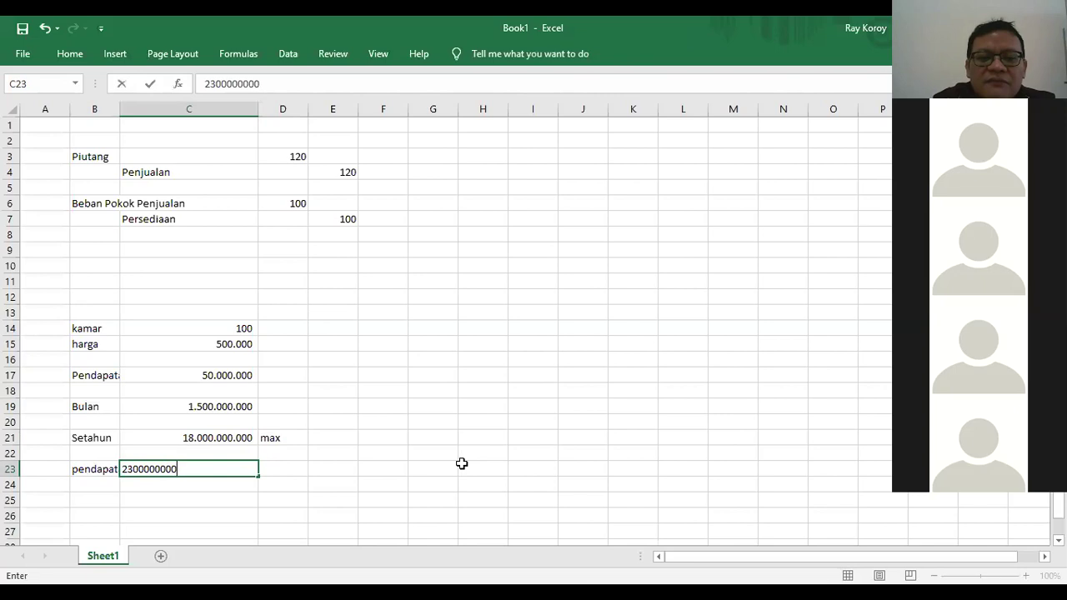
pyautogui.press('Tab')
# - Format the amount in C23 with thousands separators and no decimal places
pyautogui.press('Left')
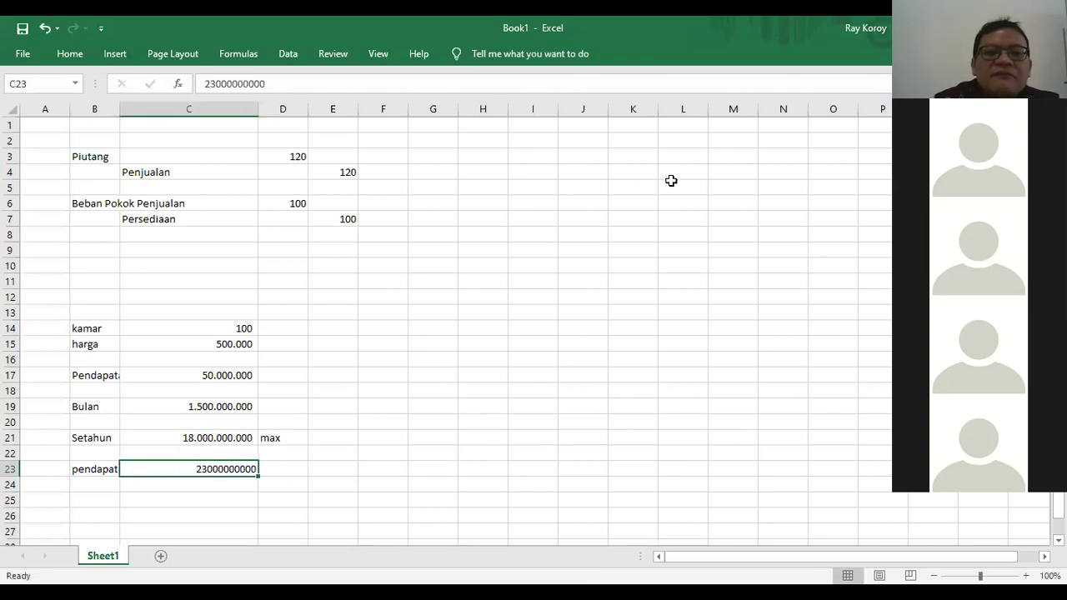
pyautogui.click(72, 50)
pyautogui.click(561, 108)
pyautogui.click(608, 107)
pyautogui.click(607, 107)
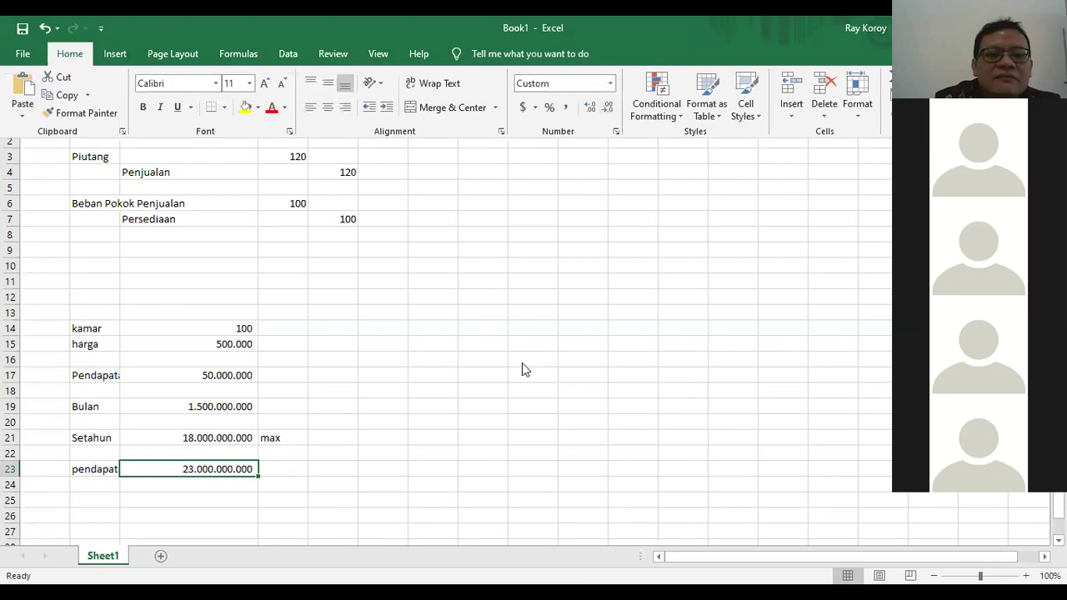
# - Enter a question mark in D23 beside the pendapatan amount
pyautogui.click(300, 472)
pyautogui.write('?')
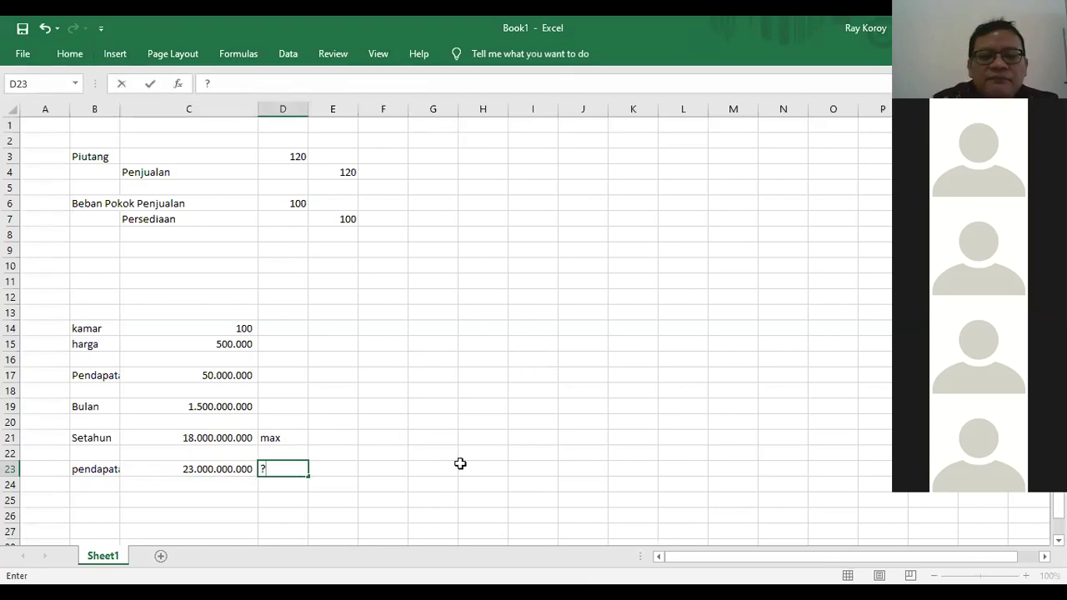
pyautogui.click(460, 464)
pyautogui.click(392, 423)
pyautogui.click(238, 438)
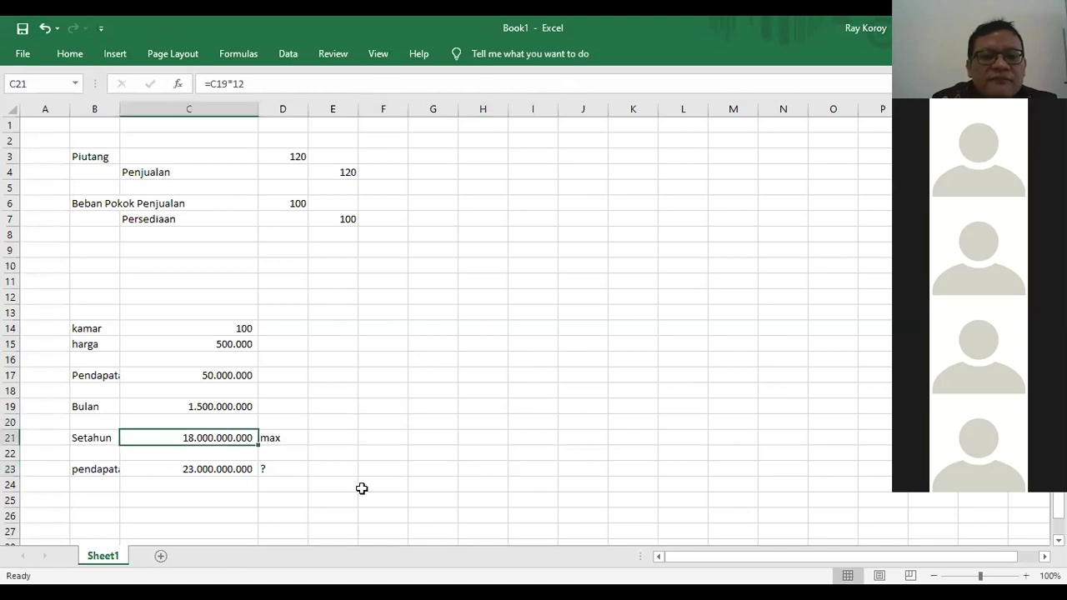
pyautogui.click(180, 471)
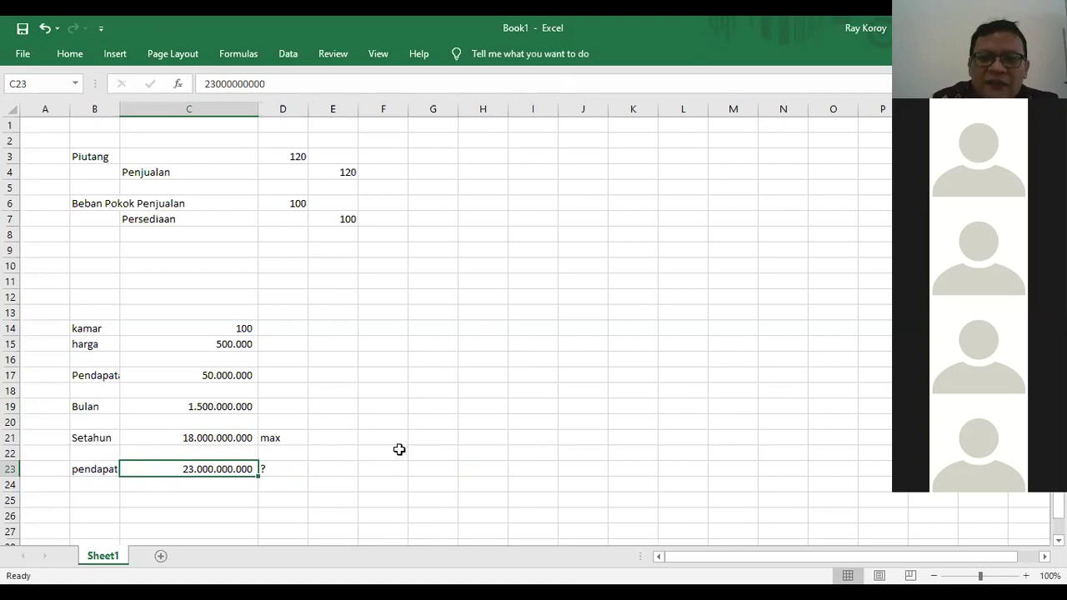
pyautogui.click(381, 458)
pyautogui.click(224, 474)
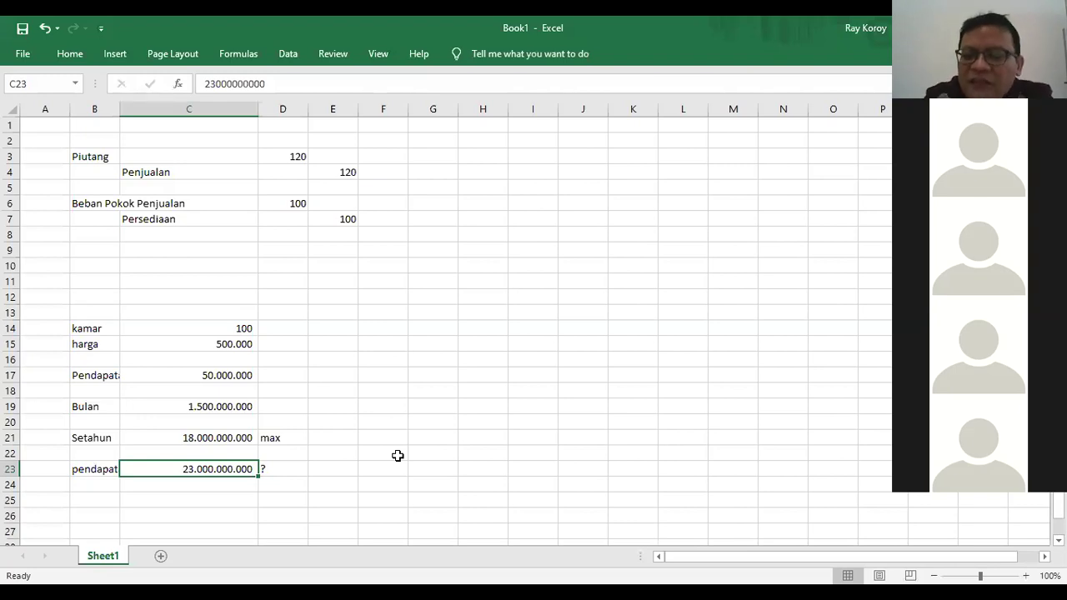
# - Enter the label Pendapatan in B25, two rows below the existing pendapatan line
pyautogui.press('Down')
pyautogui.press('Left')
pyautogui.press('Left')
pyautogui.press('Down')
pyautogui.press('Right')
pyautogui.write('Pendapata')
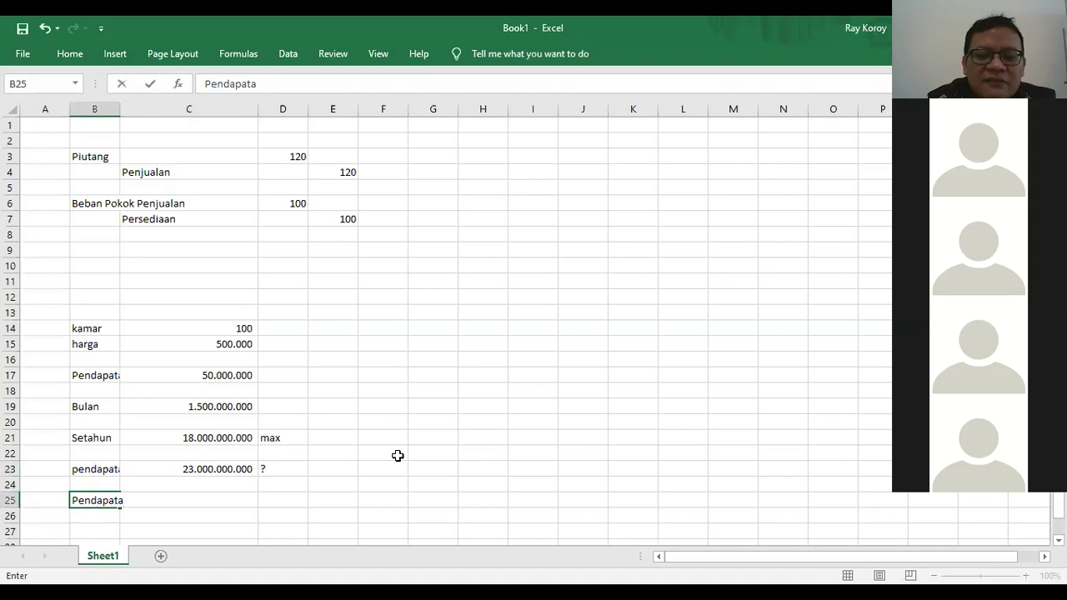
pyautogui.press('Tab')
pyautogui.write('1')
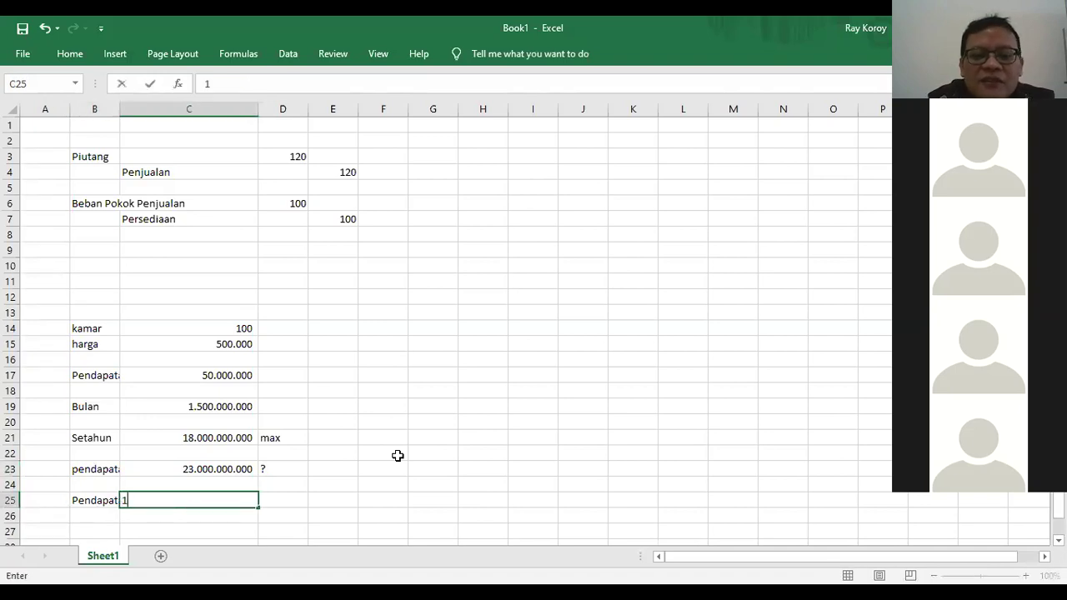
pyautogui.write('55000000000')
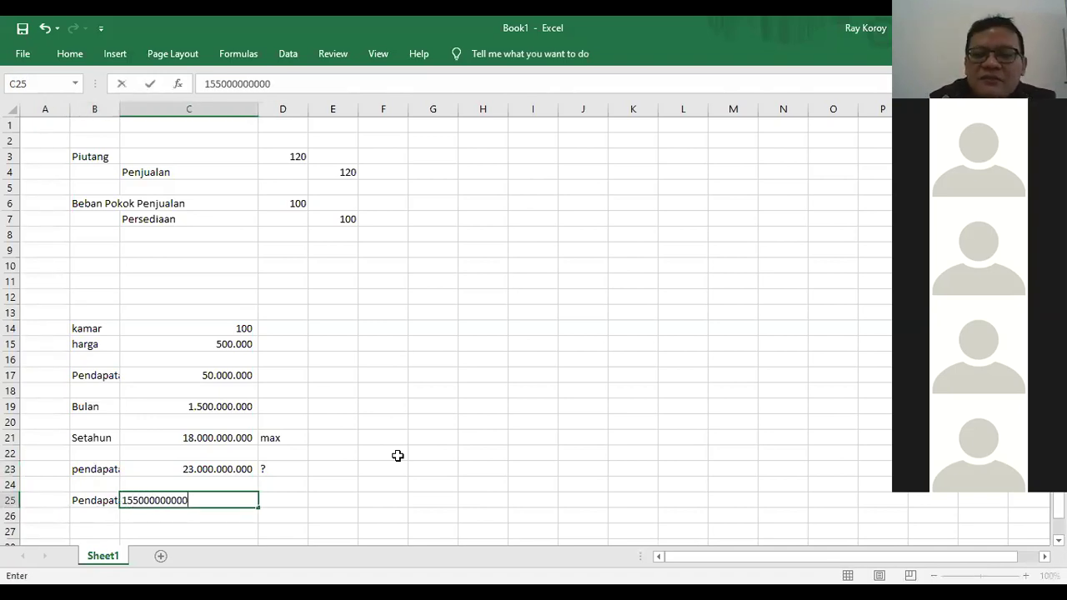
pyautogui.press('Return')
pyautogui.press('Up')
pyautogui.press('BackSpace')
pyautogui.press('Return')
pyautogui.press('Up')
pyautogui.write('1')
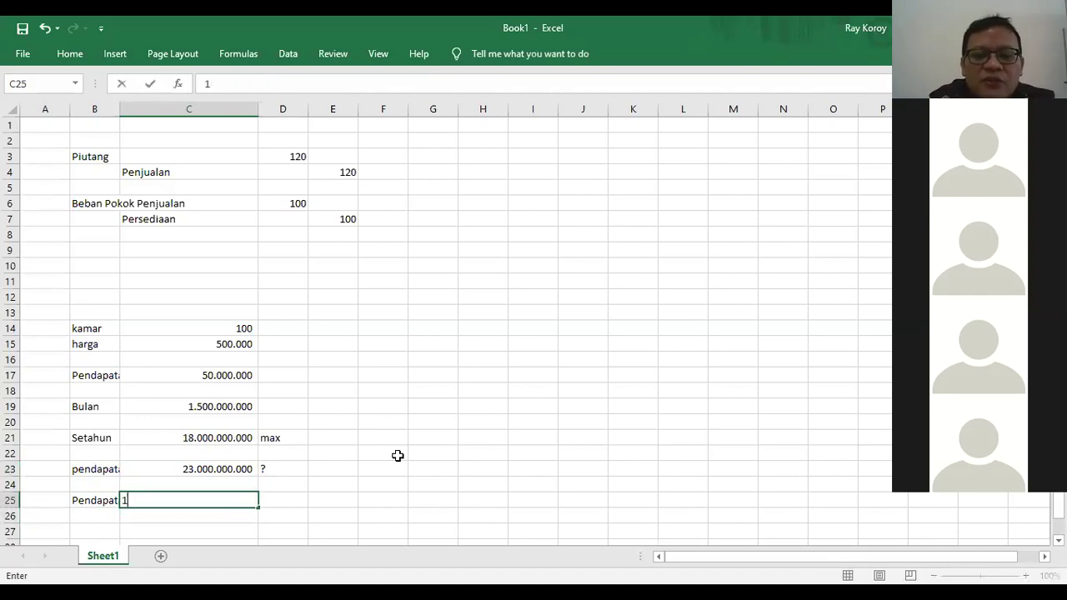
pyautogui.write('5500000000')
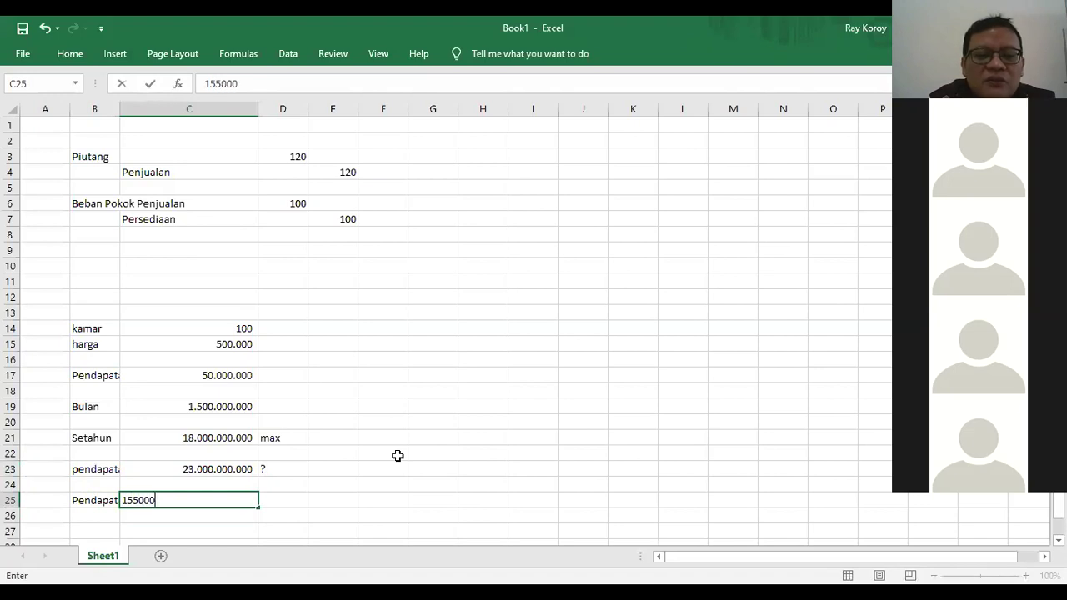
pyautogui.press('Return')
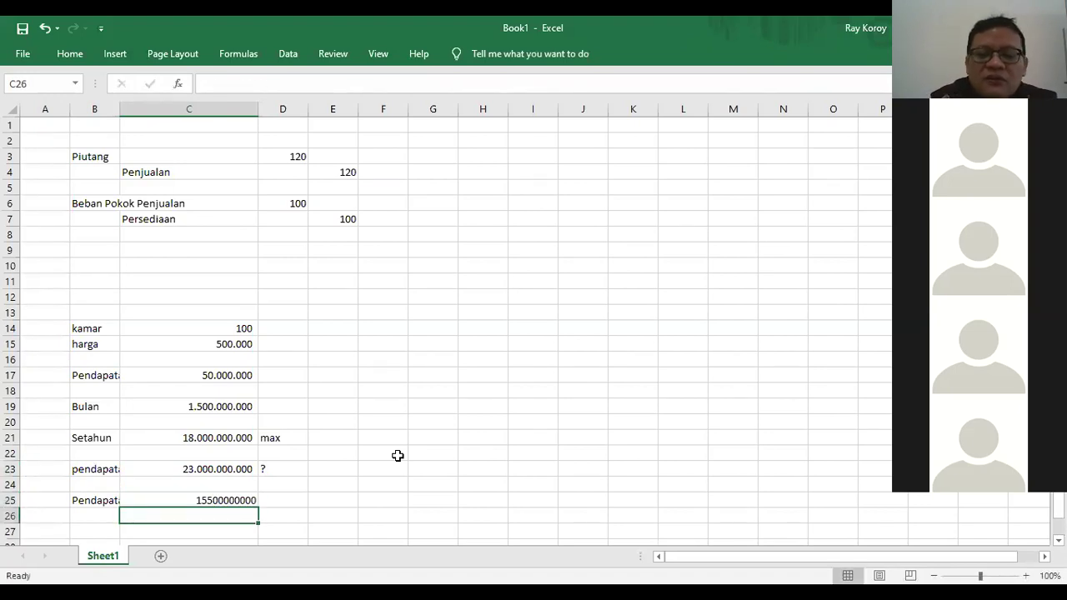
# - Format the amount in C25 with thousands separators and no decimal places
pyautogui.press('Up')
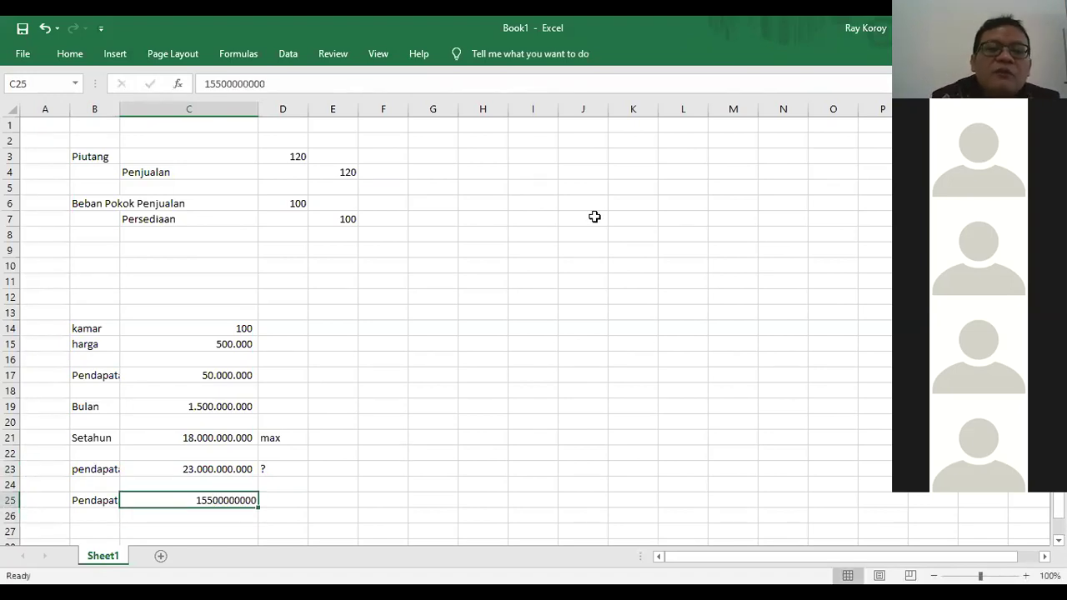
pyautogui.click(69, 53)
pyautogui.click(566, 107)
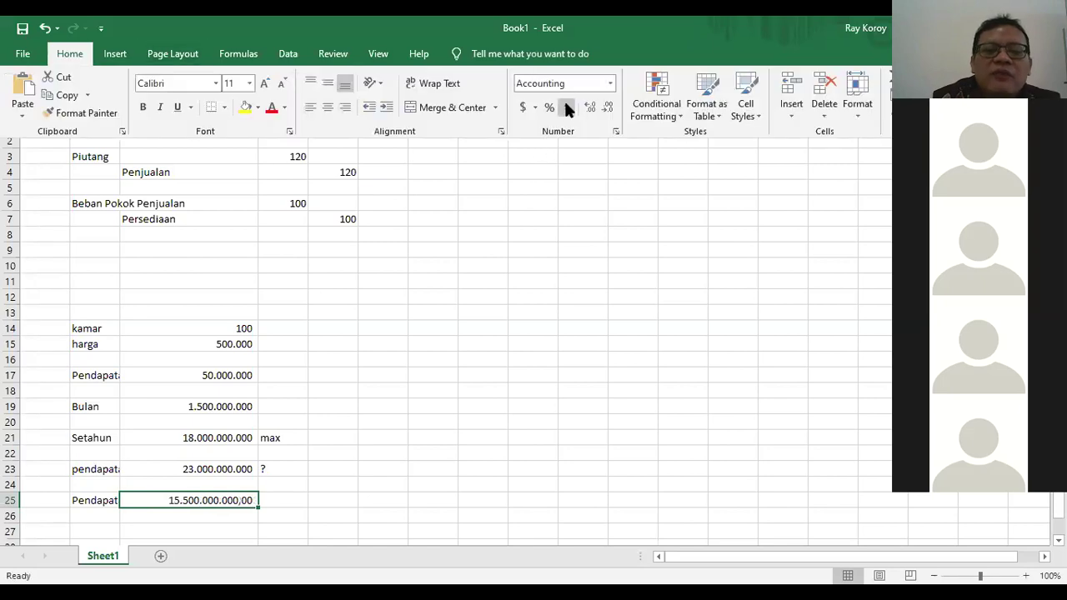
pyautogui.click(608, 108)
pyautogui.click(607, 107)
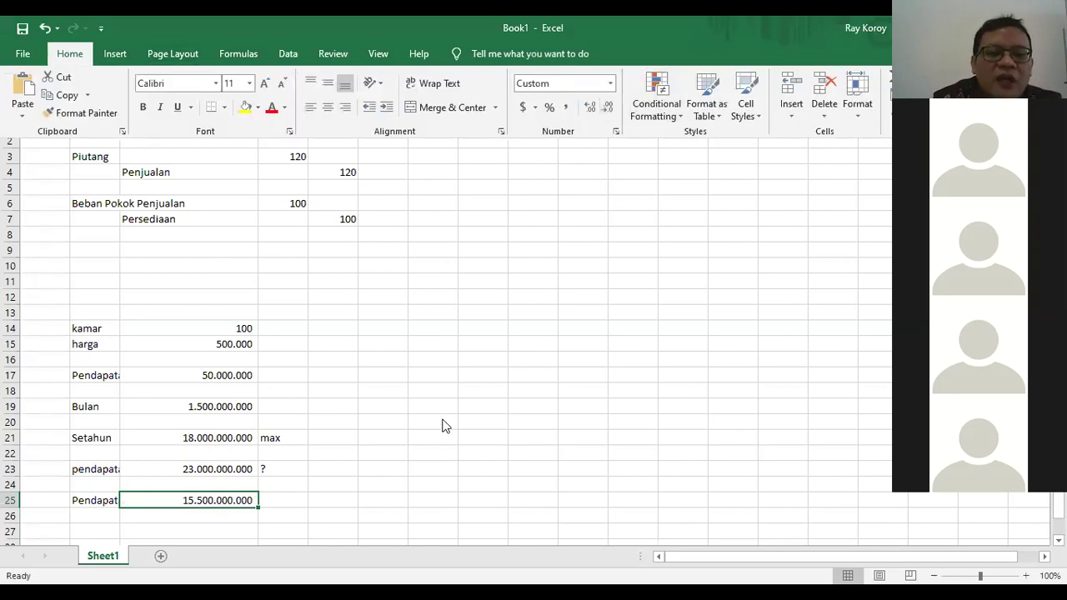
# - Compare the maximum yearly revenue in C21 with the two stated revenue amounts in C23 and C25
pyautogui.click(384, 453)
pyautogui.click(239, 437)
pyautogui.click(369, 454)
pyautogui.click(224, 440)
pyautogui.click(239, 468)
pyautogui.click(235, 501)
pyautogui.click(367, 465)
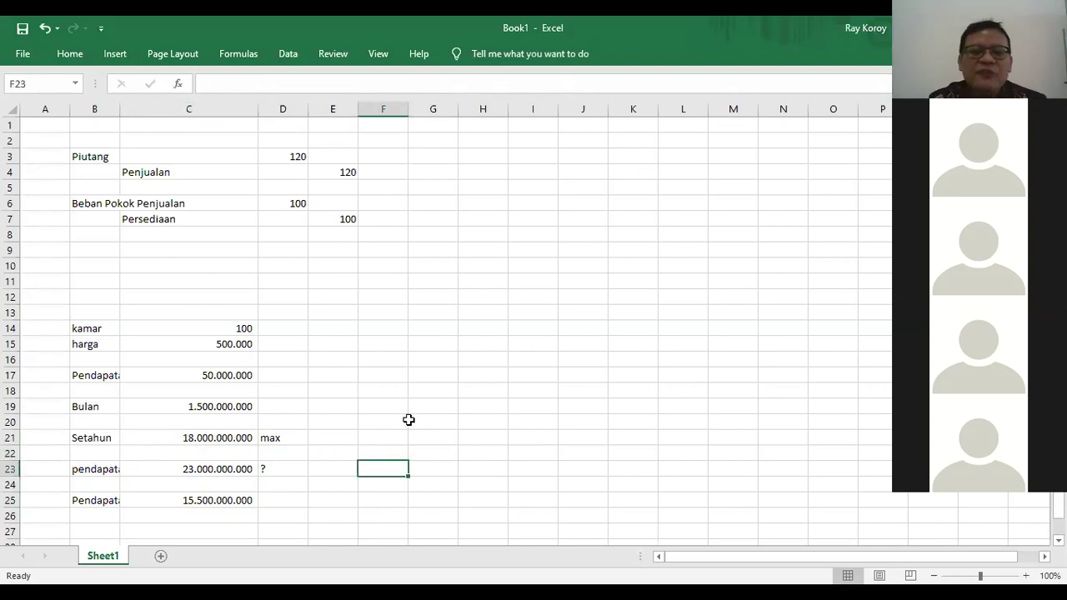
pyautogui.click(428, 387)
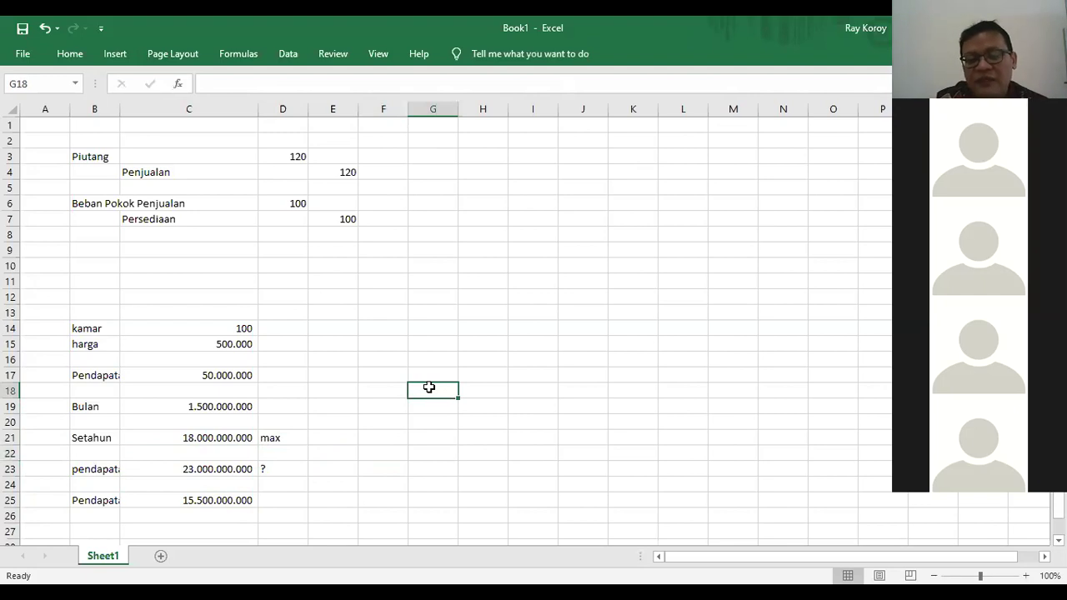
# - Enter the heading Prosedur Analitis Substantif in B12 above the room revenue calculation
pyautogui.click(169, 301)
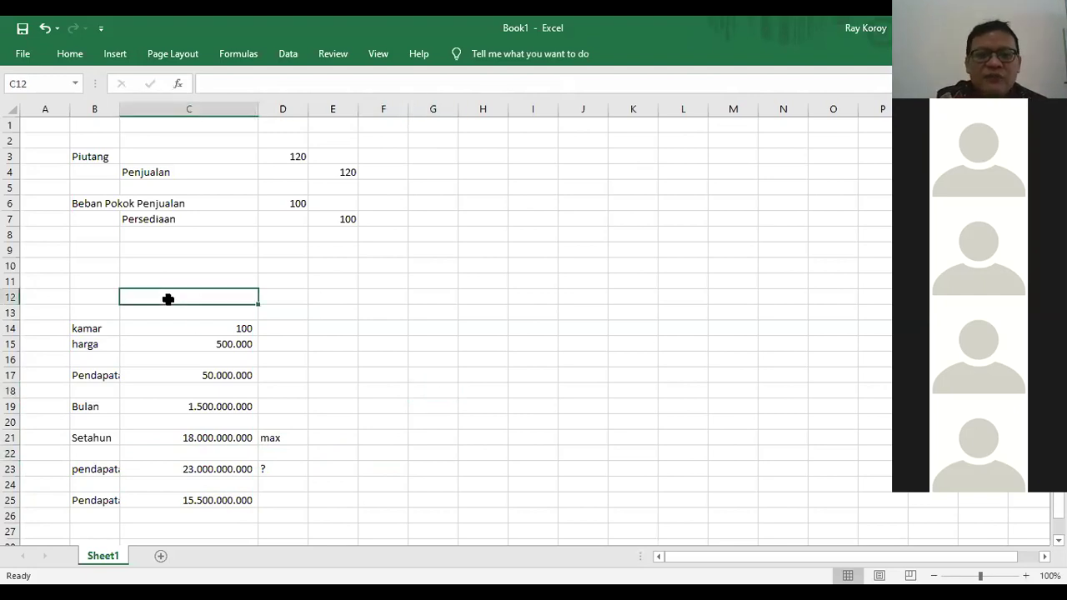
pyautogui.click(100, 299)
pyautogui.write('Prod')
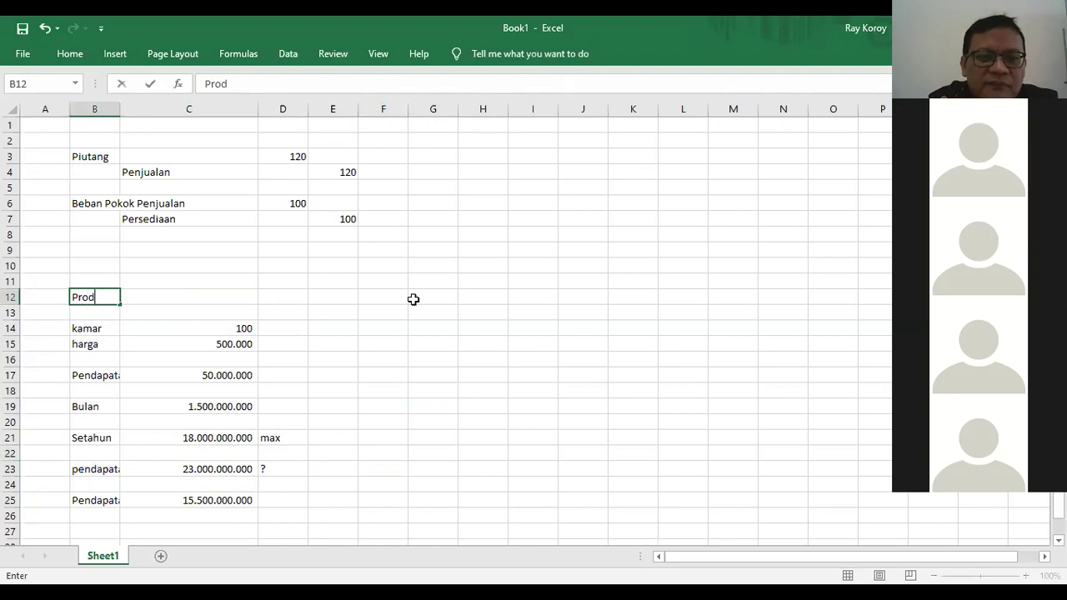
pyautogui.press('BackSpace')
pyautogui.write('sd')
pyautogui.press('BackSpace')
pyautogui.write('edur A')
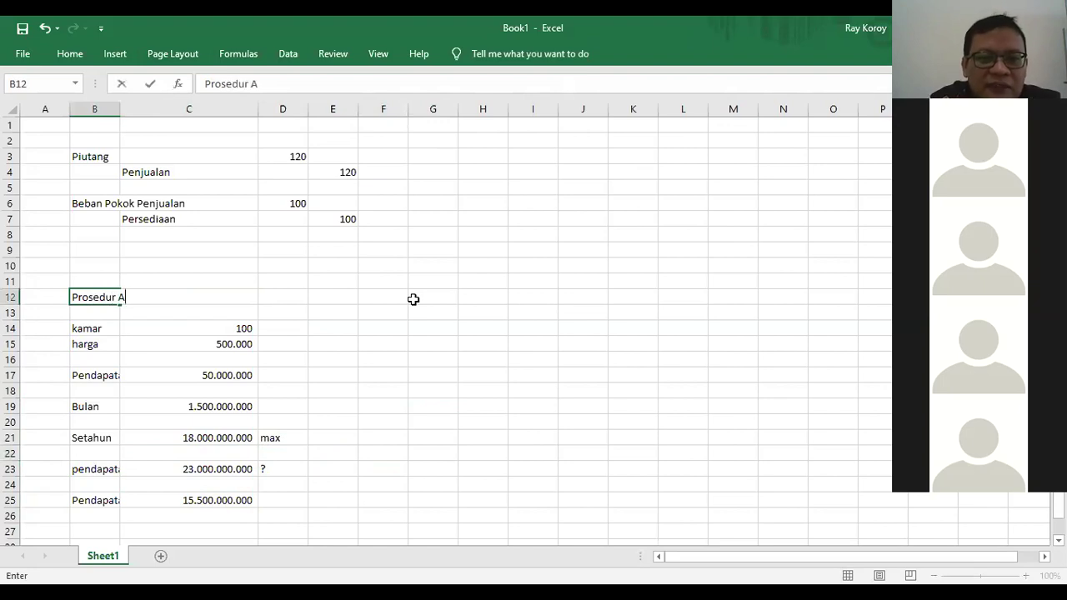
pyautogui.write('nalitis')
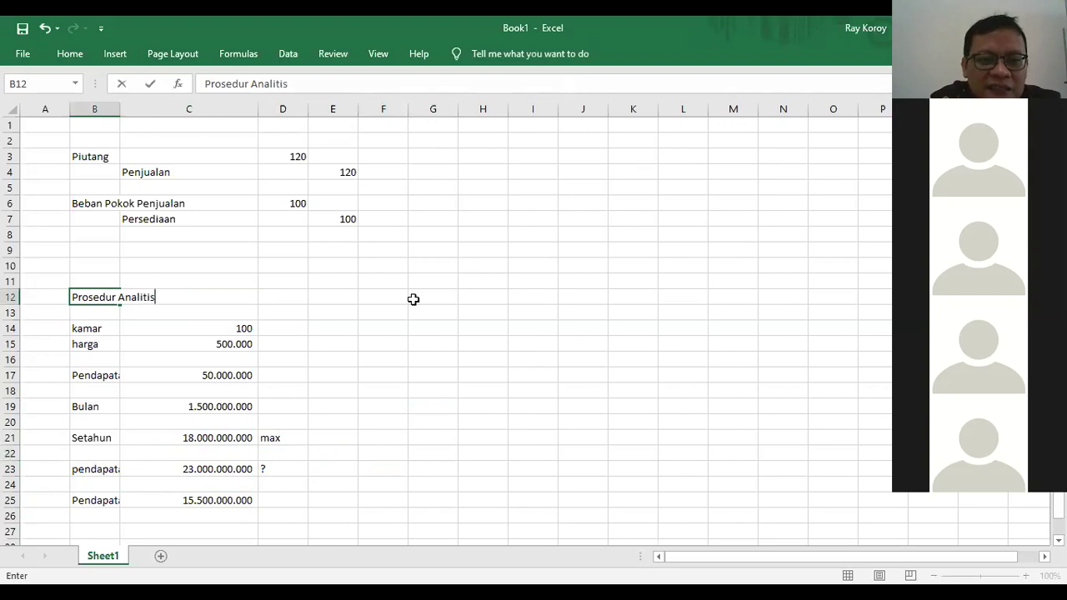
pyautogui.write(' Substa')
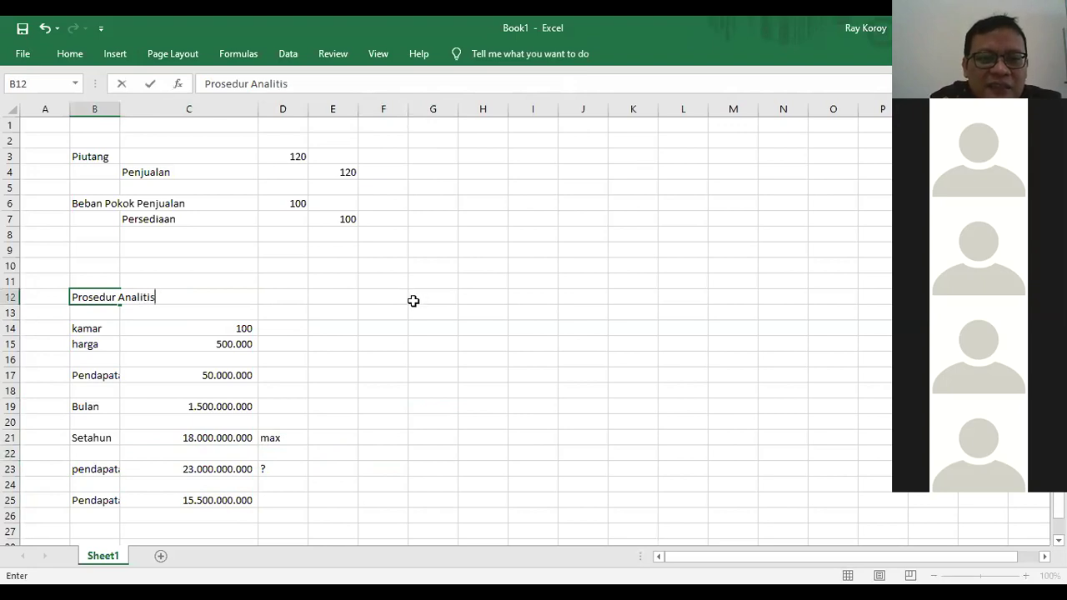
pyautogui.write('ntif')
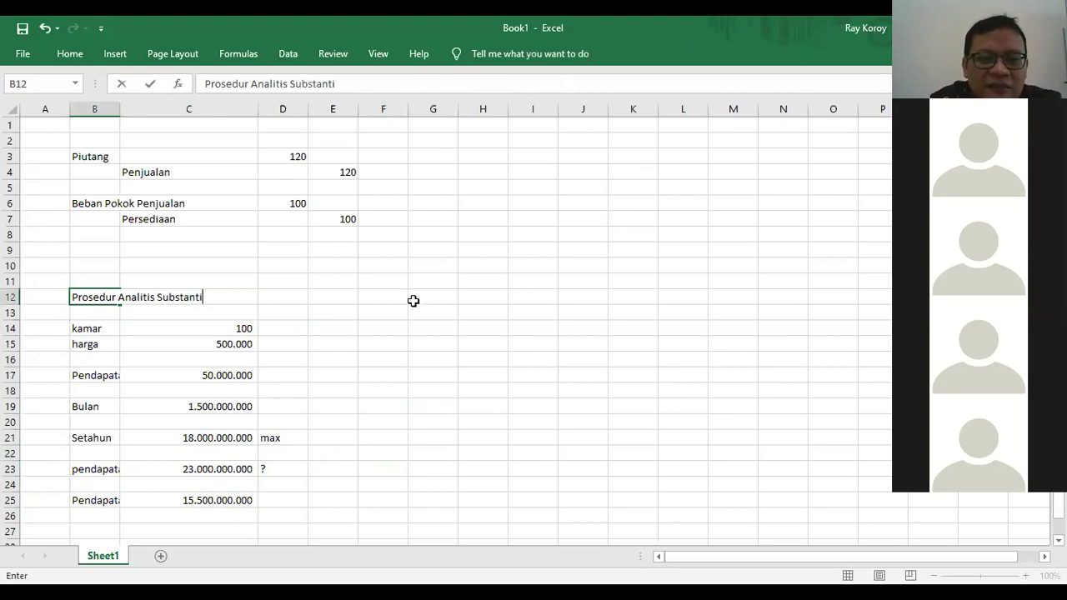
pyautogui.press('Return')
pyautogui.press('Down')
pyautogui.press('Up')
pyautogui.press('Up')
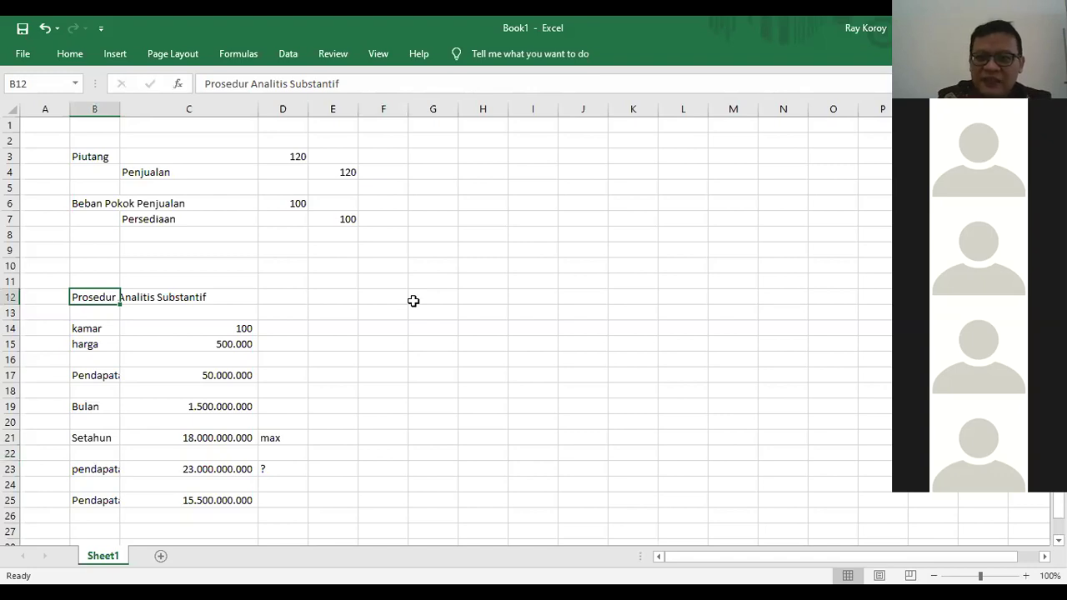
pyautogui.press('Right')
pyautogui.press('Left')
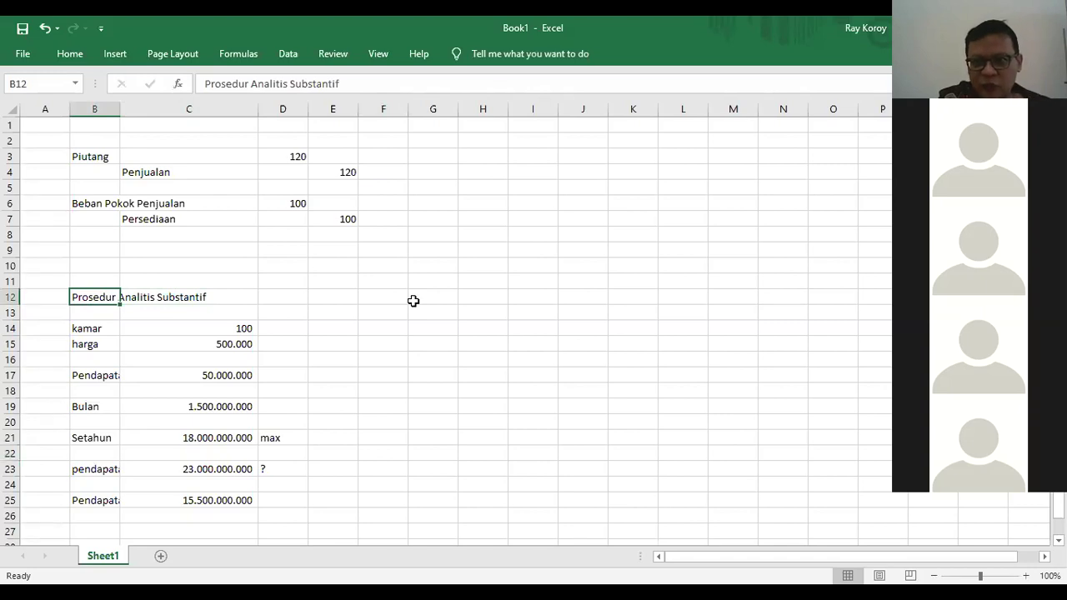
# - Set the font colour of the pendapatan amount in C23 to red
pyautogui.press('Down')
pyautogui.press('Down')
pyautogui.press('Down')
pyautogui.press('Down')
pyautogui.press('Down')
pyautogui.press('Down')
pyautogui.press('Down')
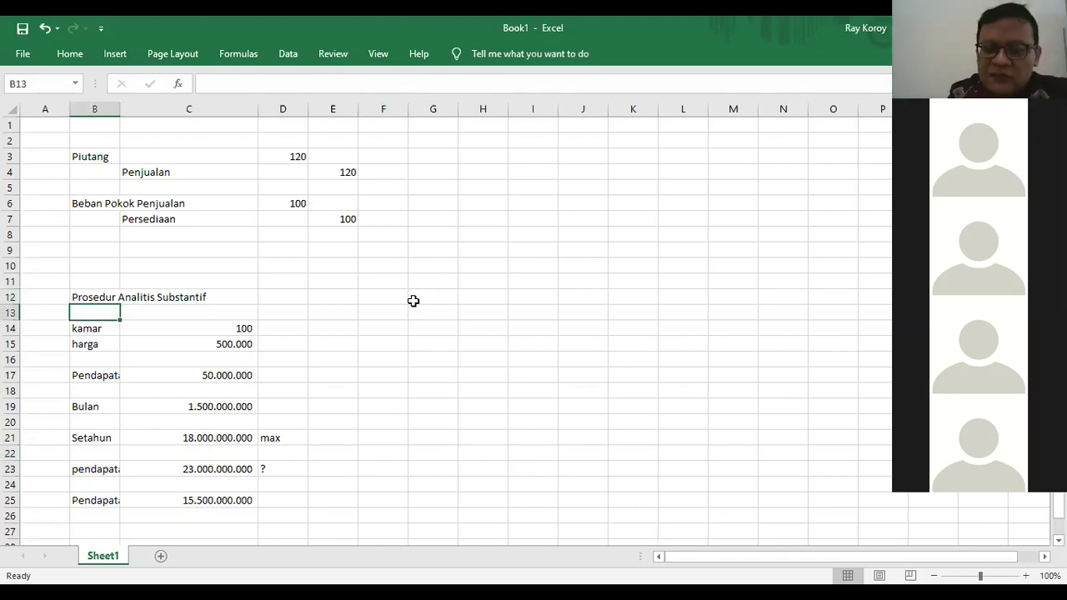
pyautogui.press('Down')
pyautogui.press('Down')
pyautogui.press('Down')
pyautogui.press('Down')
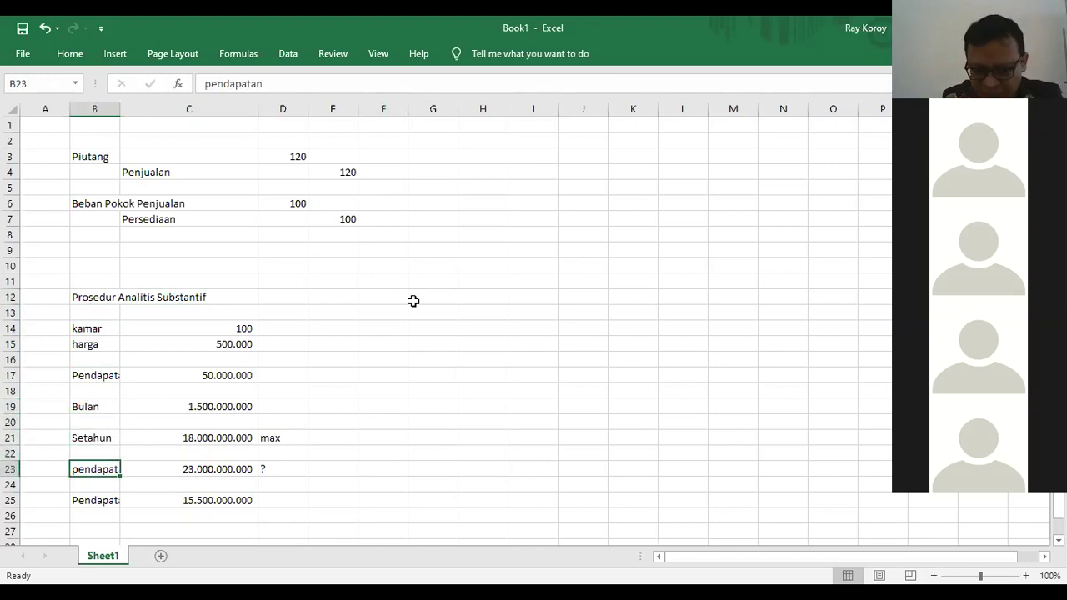
pyautogui.press('Right')
pyautogui.press('Right')
pyautogui.press('Left')
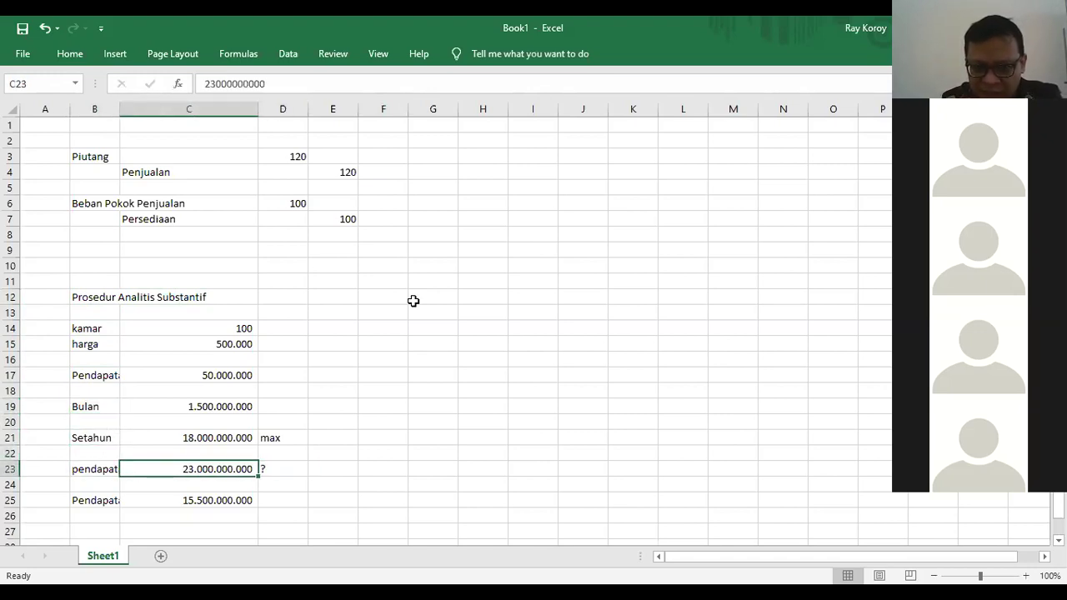
pyautogui.click(75, 55)
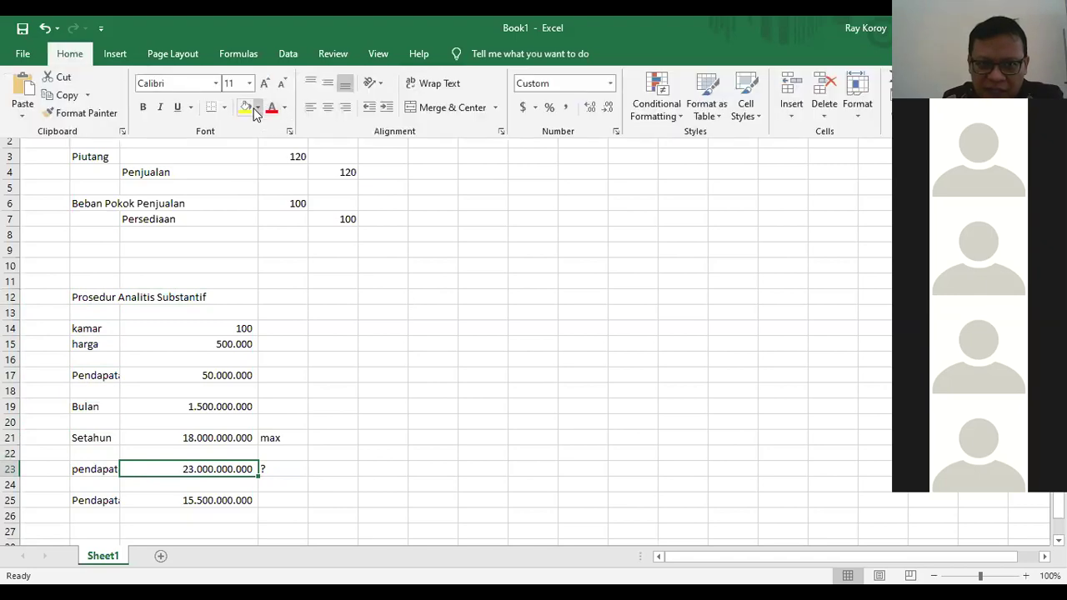
pyautogui.click(256, 109)
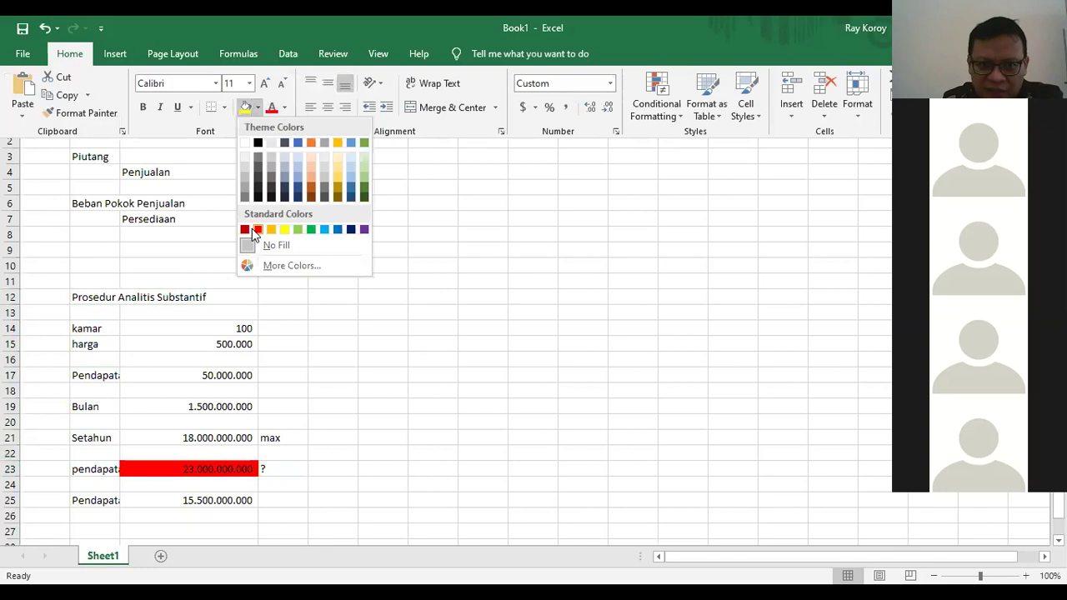
pyautogui.click(272, 105)
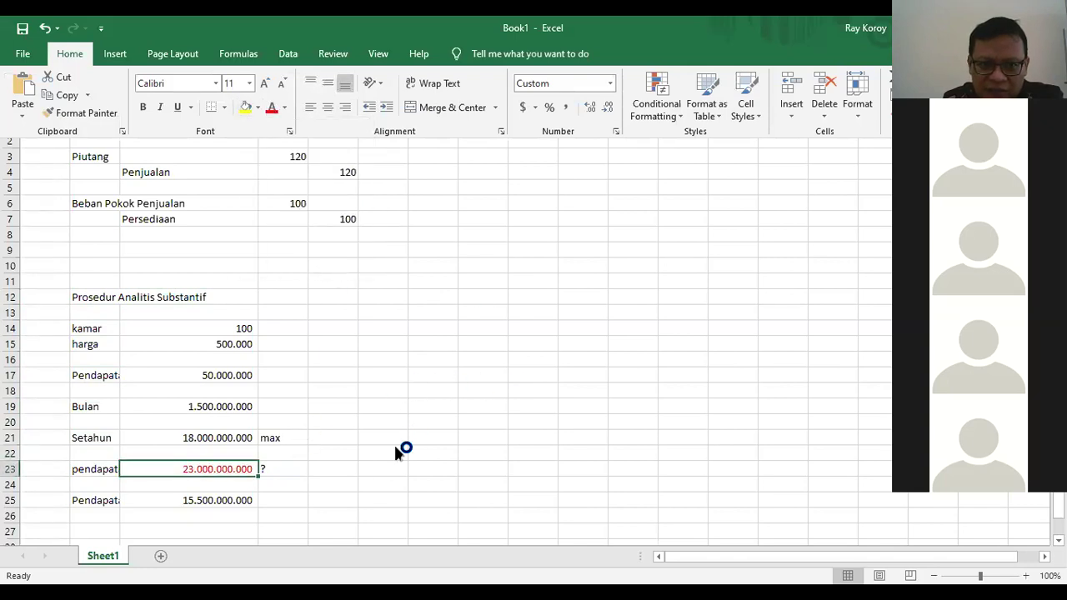
# - Set the font colour of the Pendapatan amount in C25 to green
pyautogui.press('Down')
pyautogui.press('Down')
pyautogui.click(60, 52)
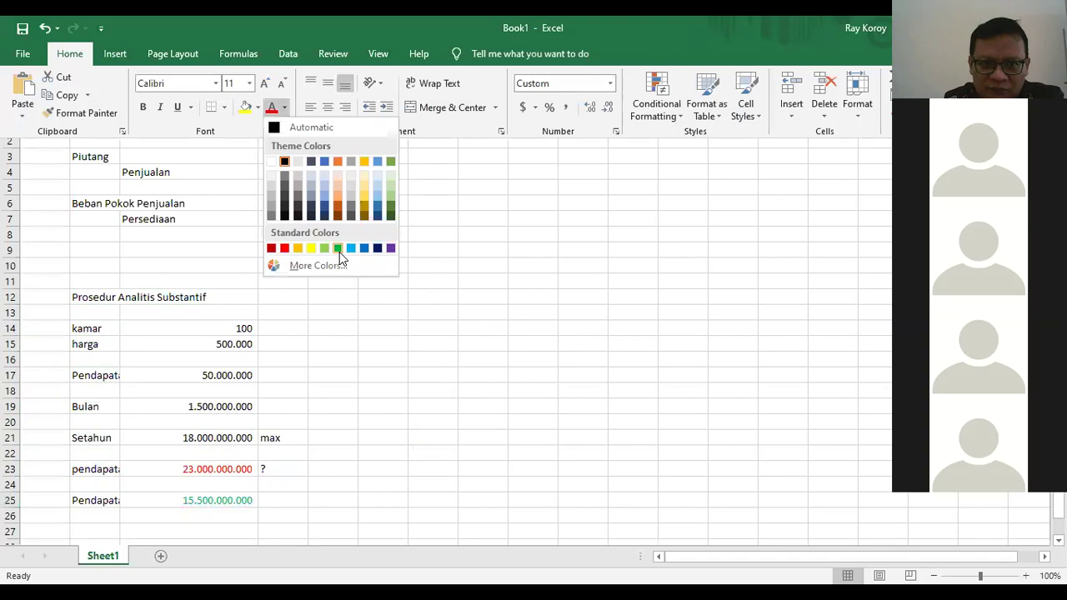
pyautogui.click(339, 252)
pyautogui.click(454, 345)
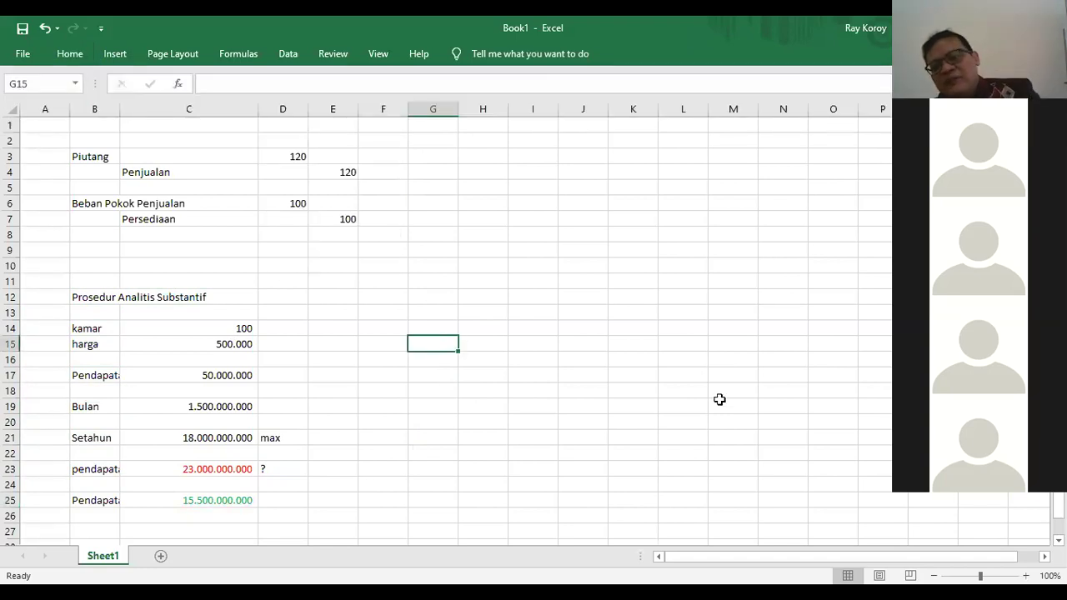